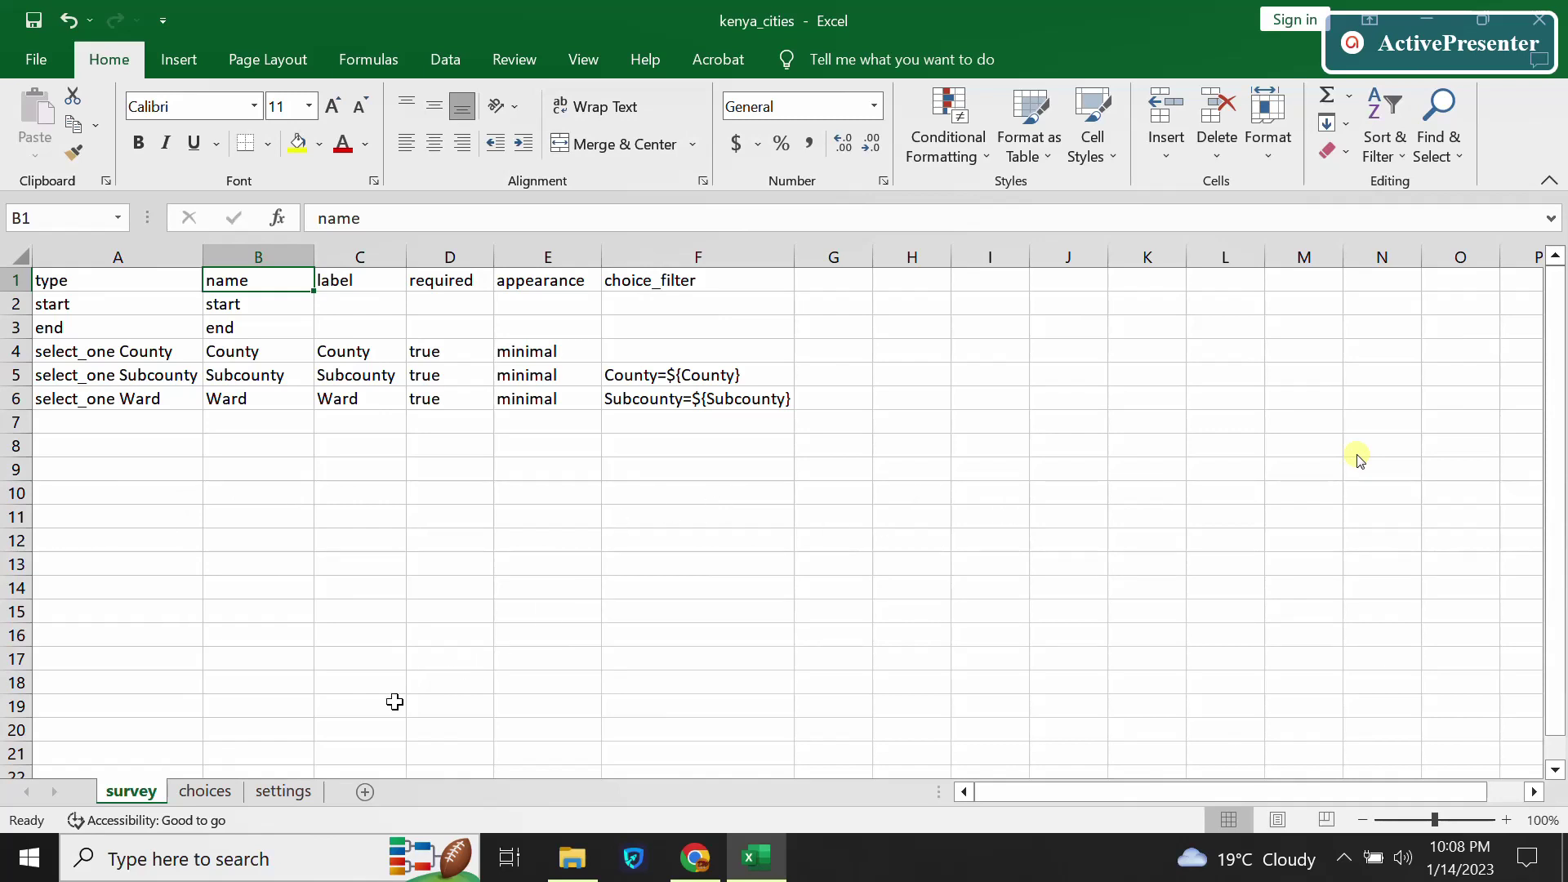
pyautogui.click(205, 792)
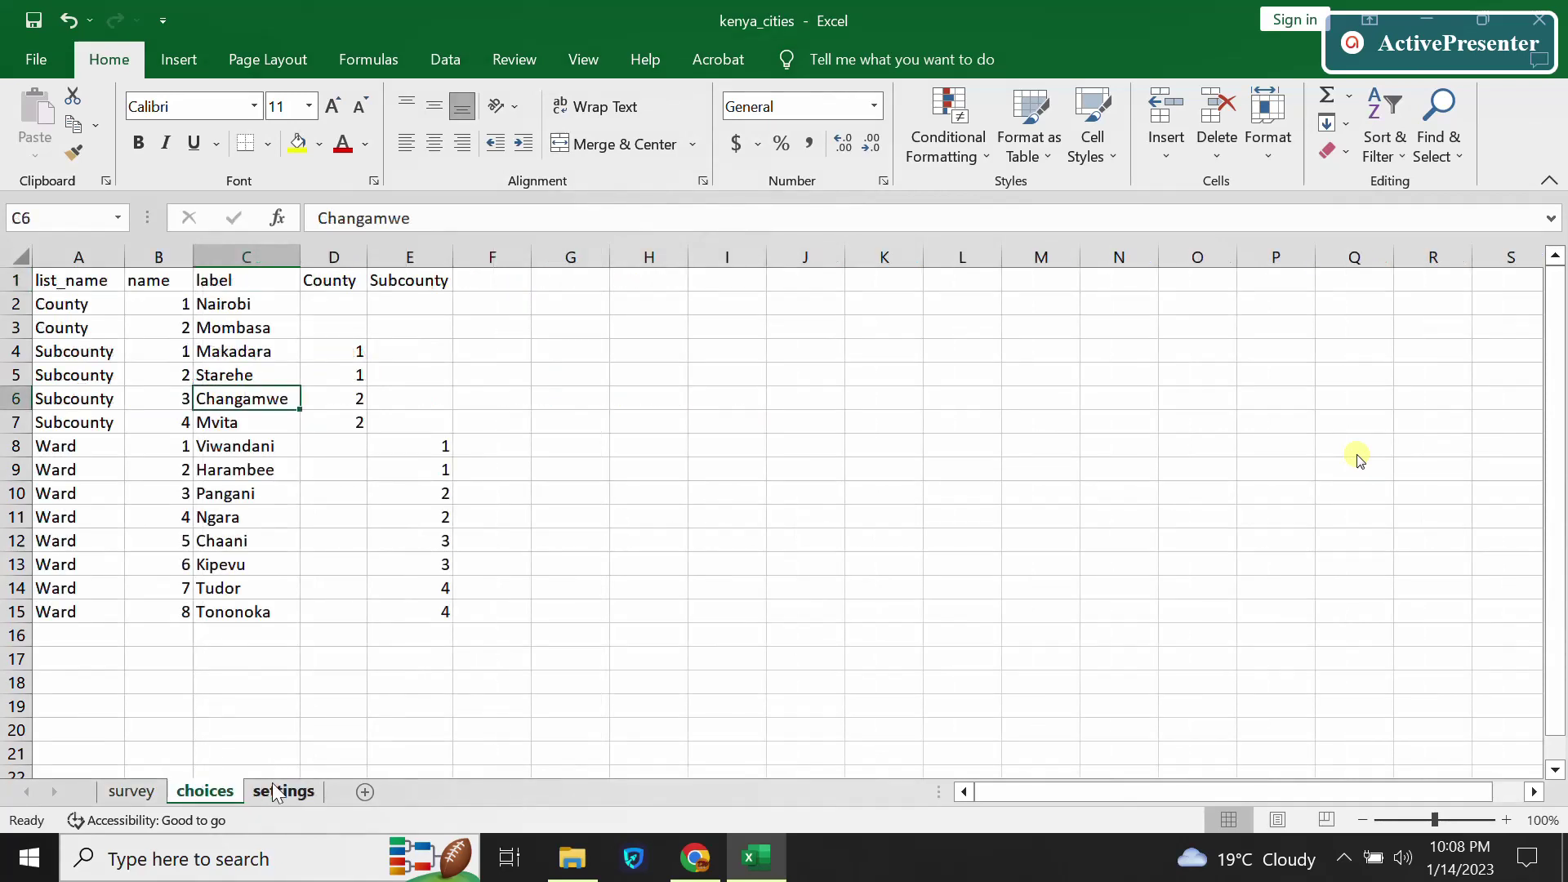
pyautogui.click(282, 792)
pyautogui.click(205, 792)
pyautogui.click(132, 792)
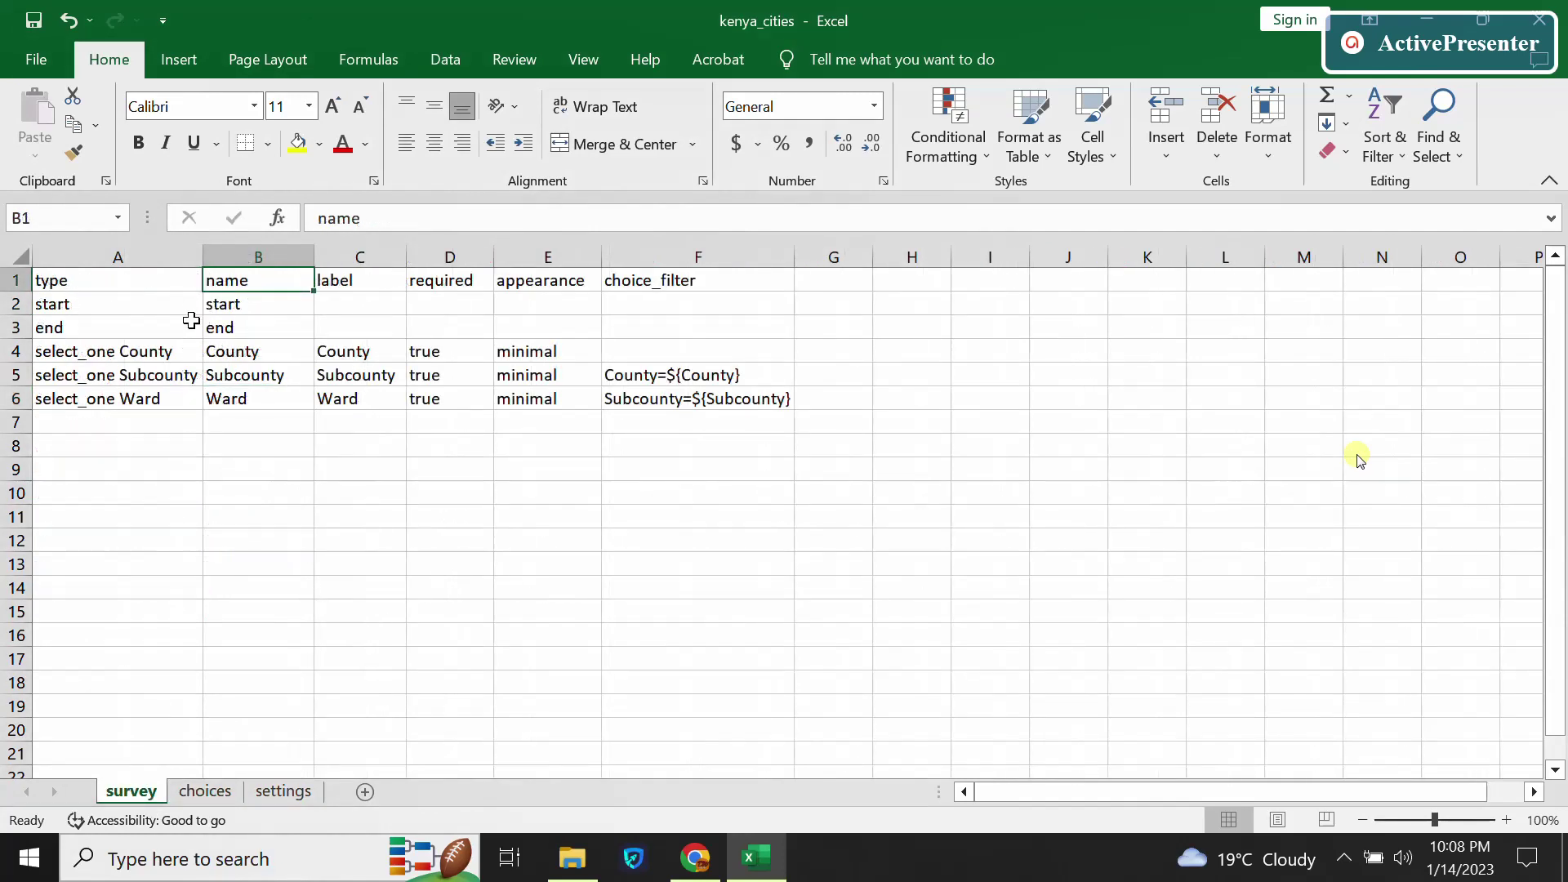
pyautogui.click(82, 283)
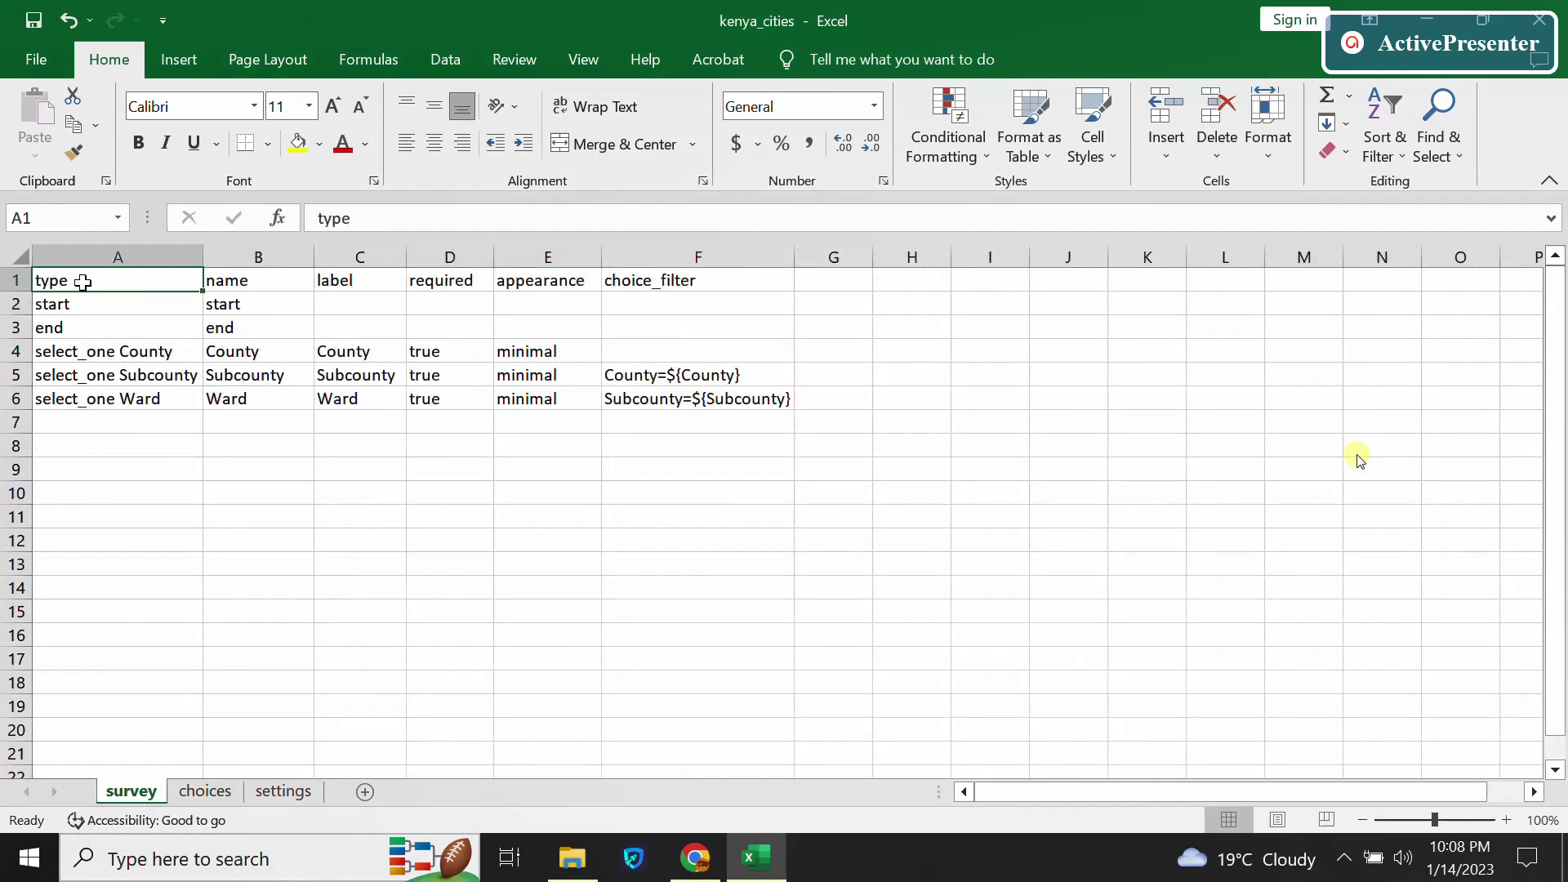
pyautogui.click(239, 260)
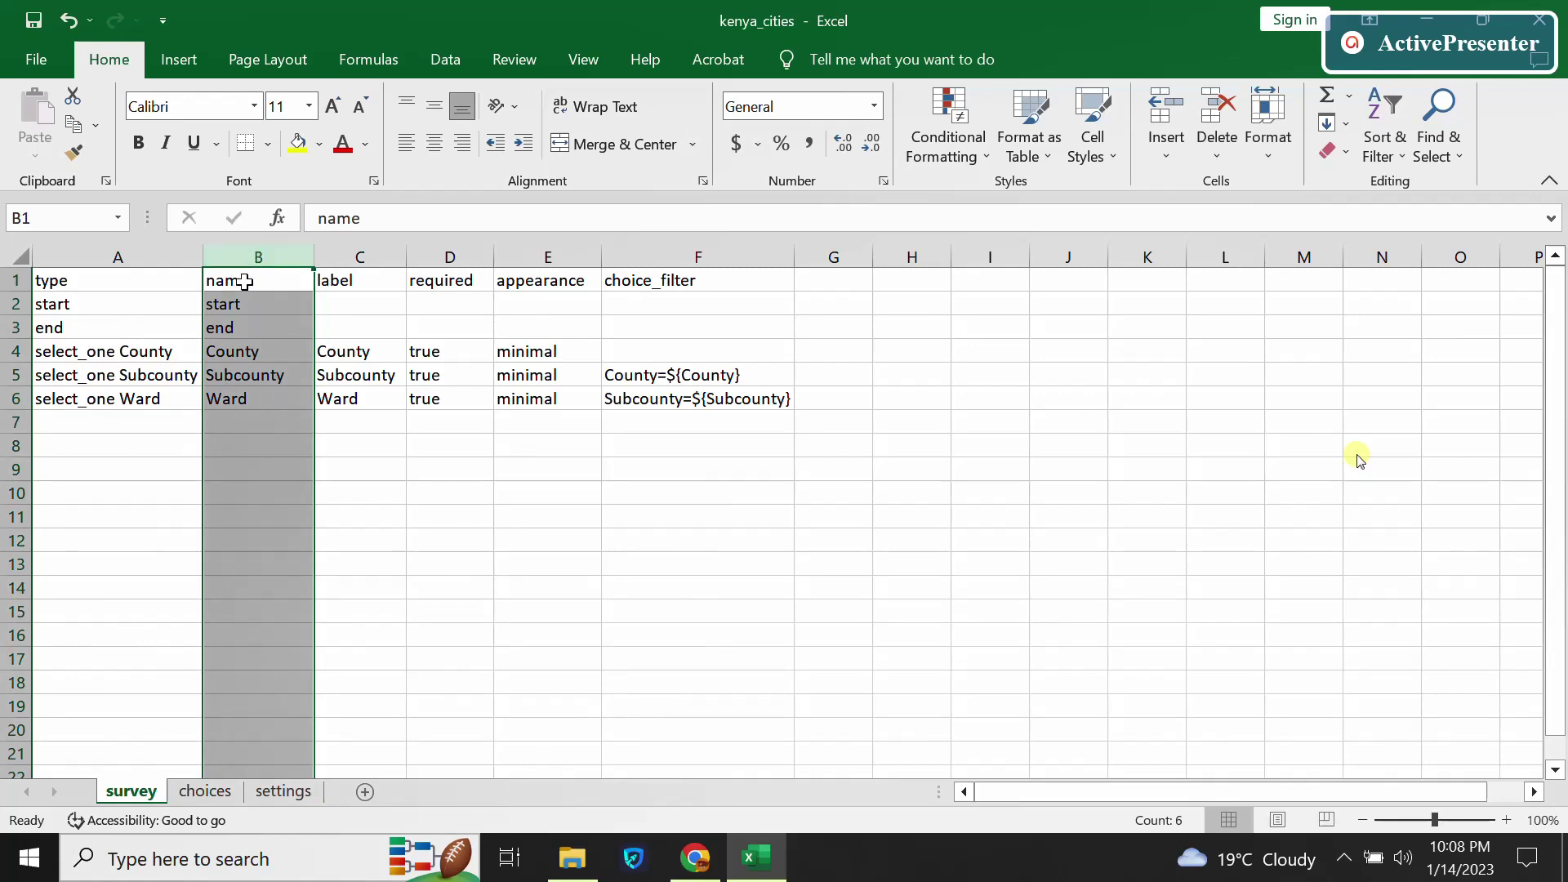
pyautogui.click(357, 260)
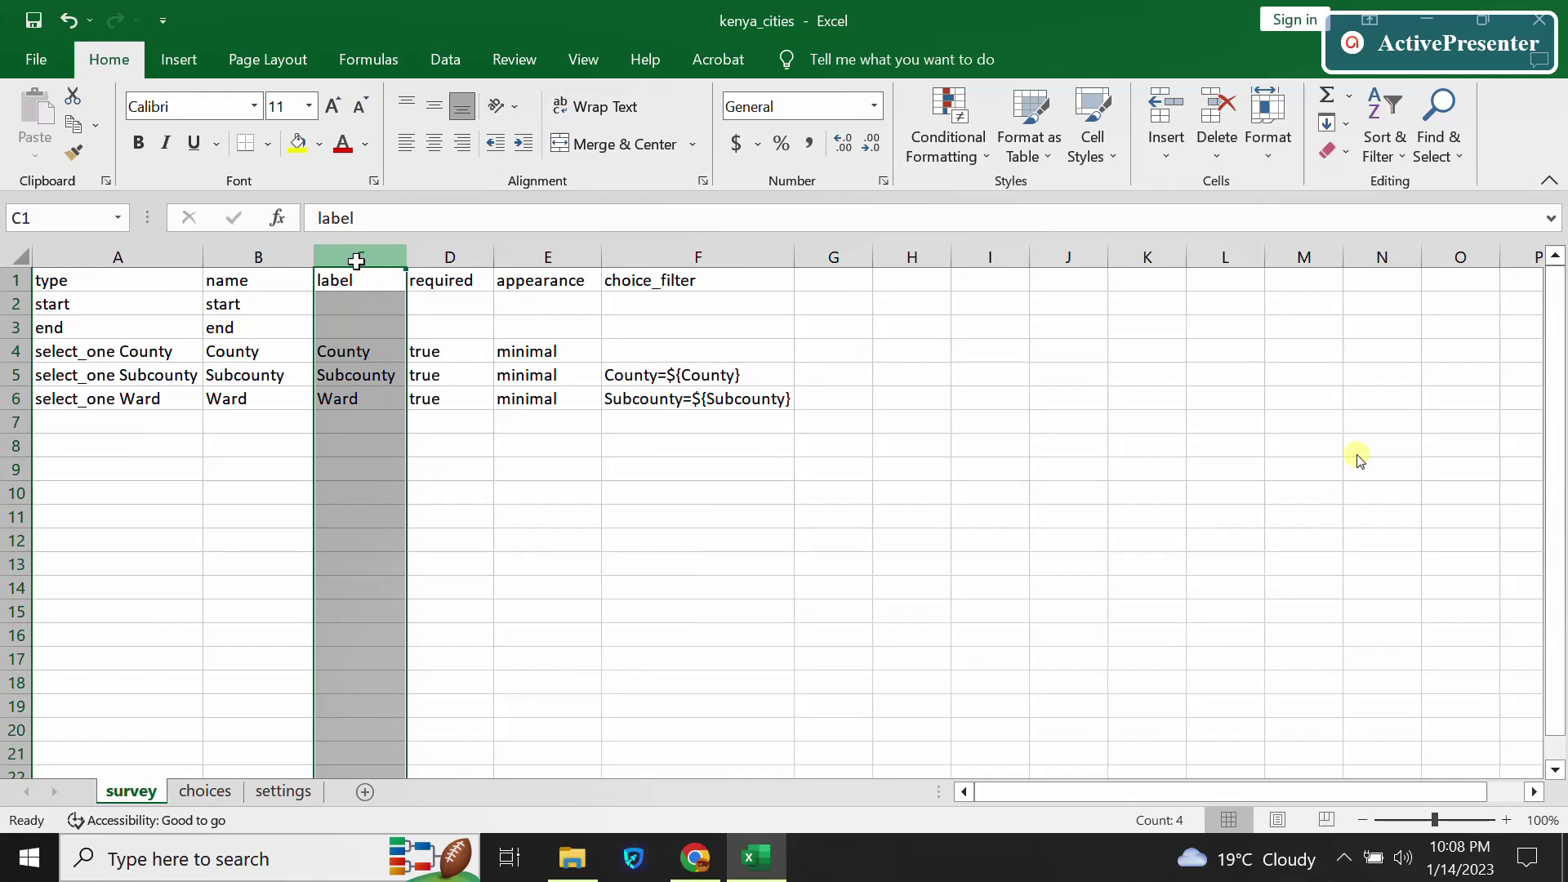
pyautogui.click(433, 260)
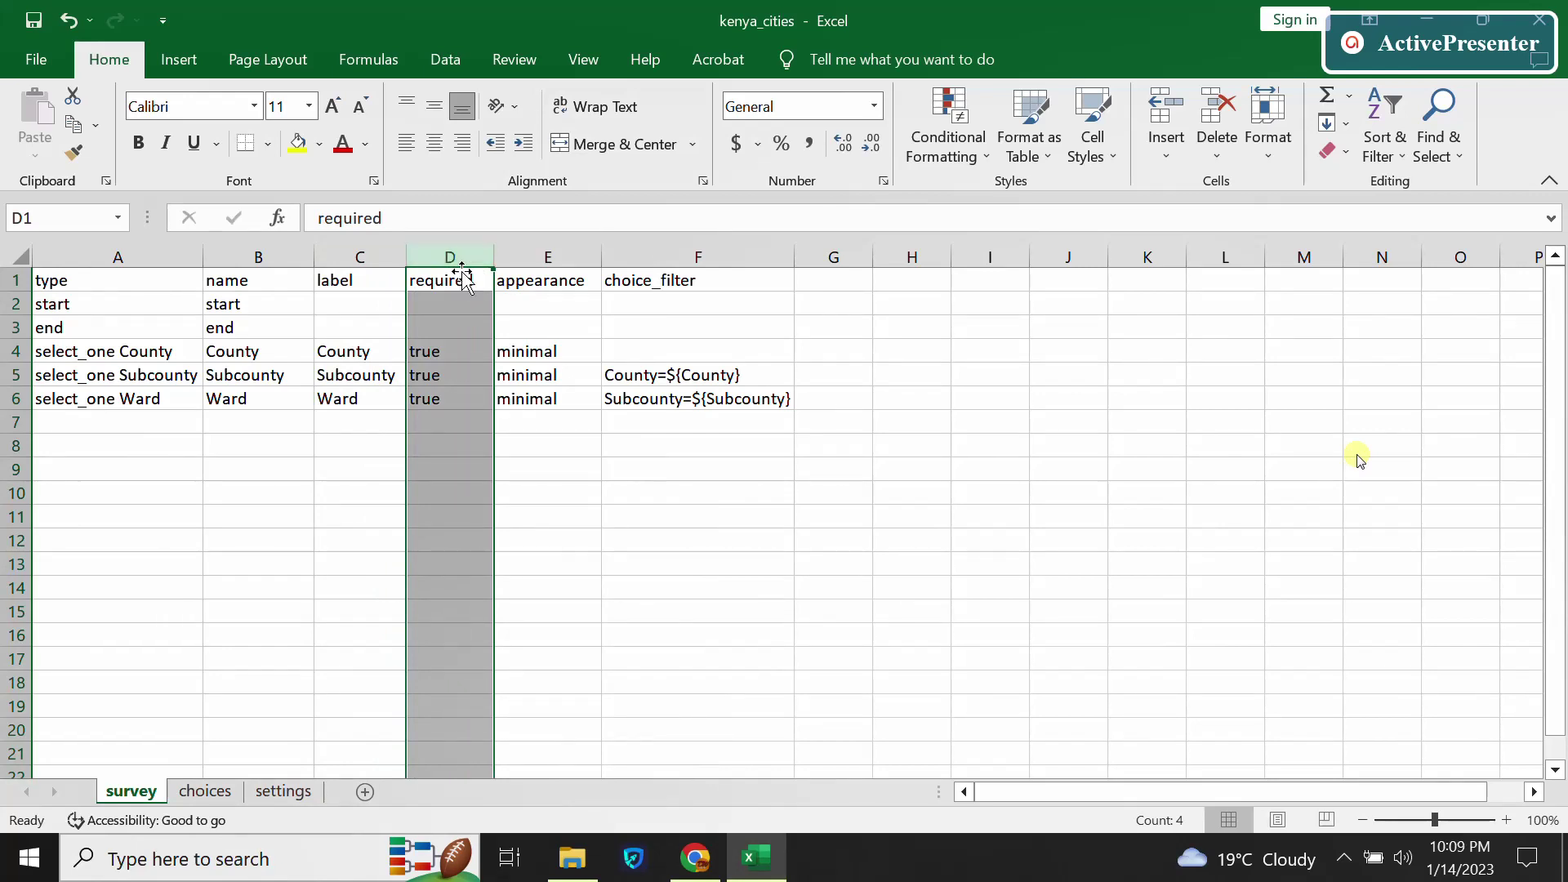
pyautogui.click(528, 260)
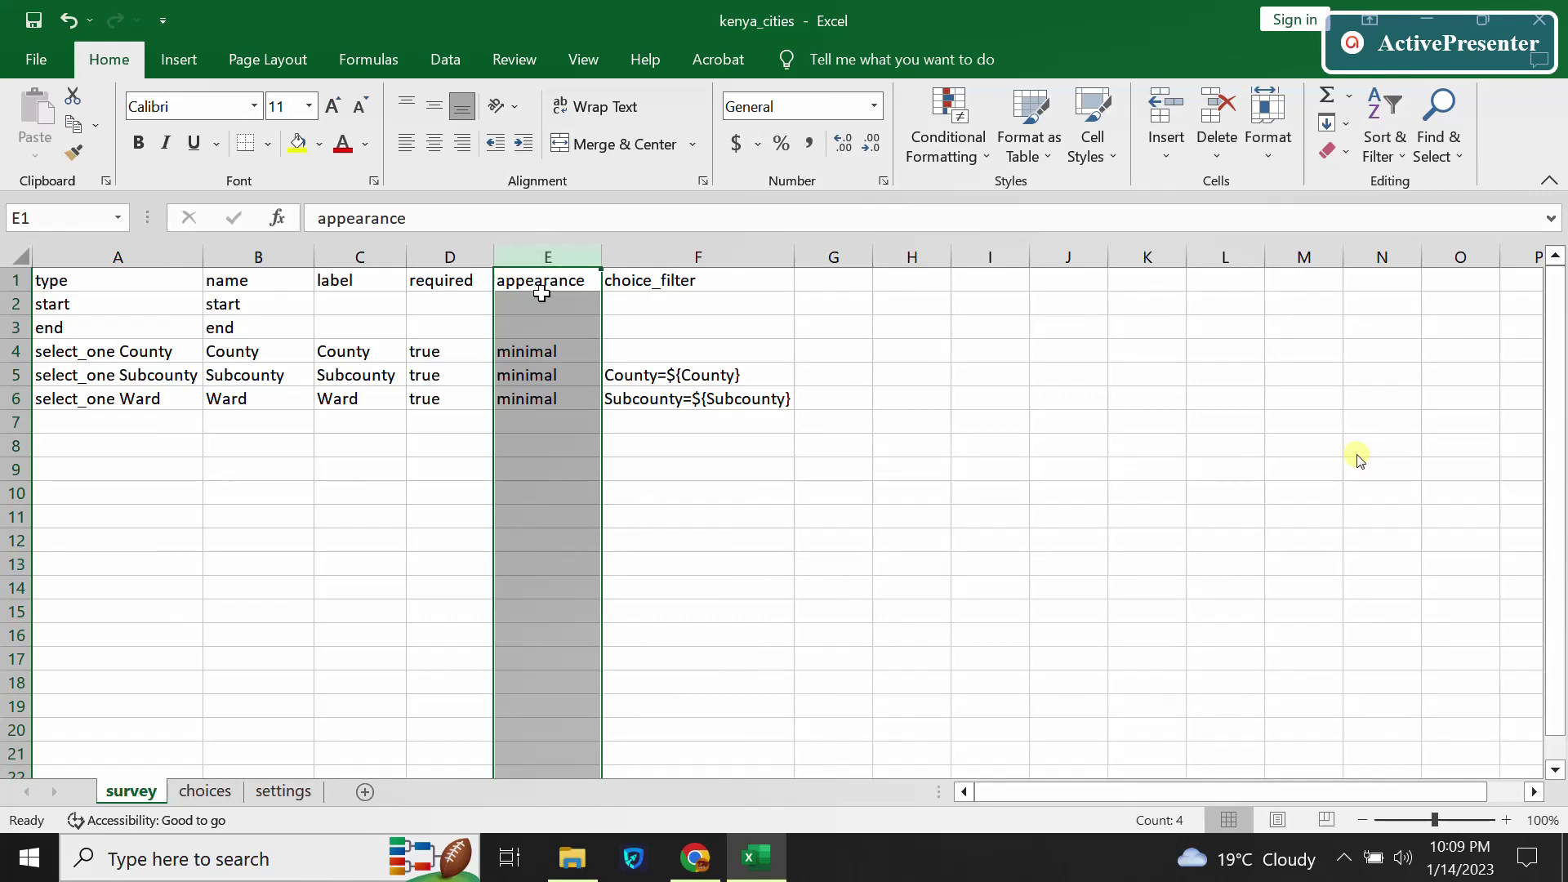
pyautogui.click(544, 351)
pyautogui.click(645, 255)
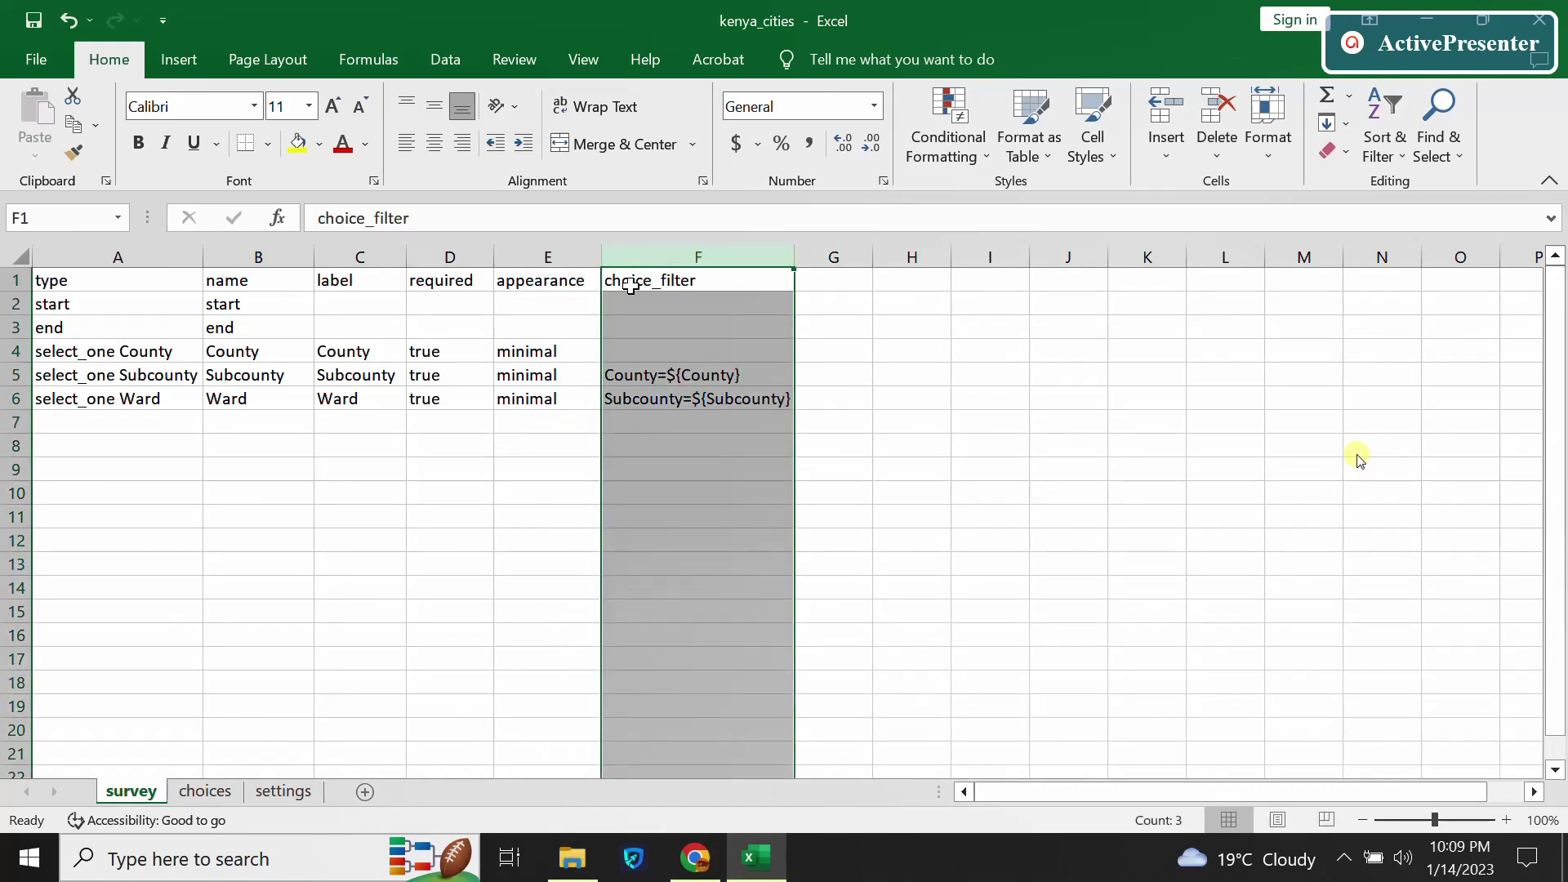
pyautogui.hotkey('ctrl', 'pagedown')
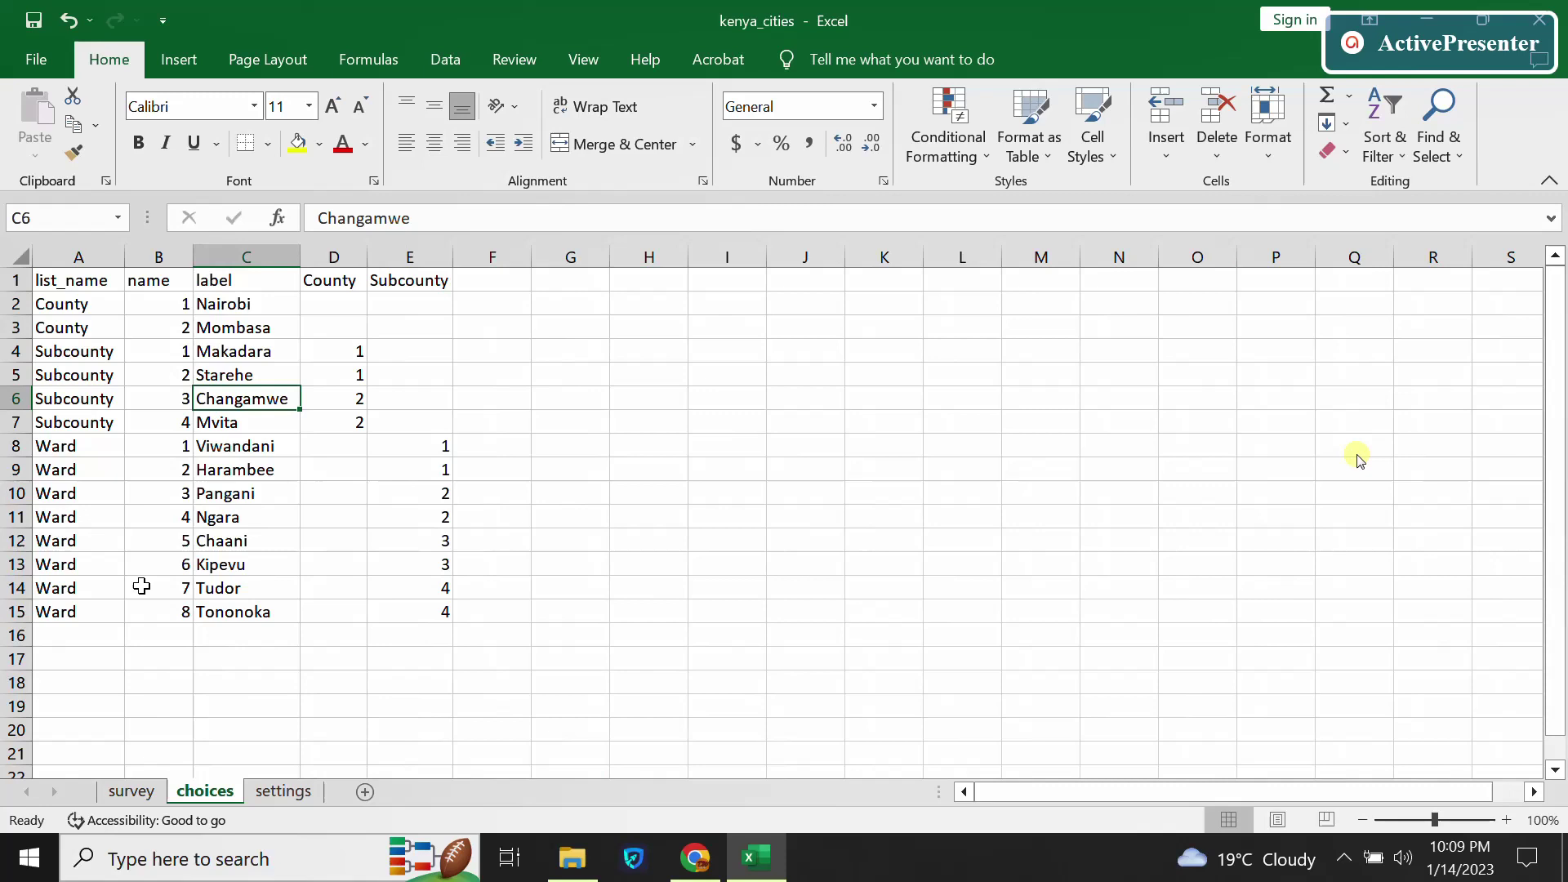
pyautogui.moveTo(14, 305); pyautogui.dragTo(14, 327)
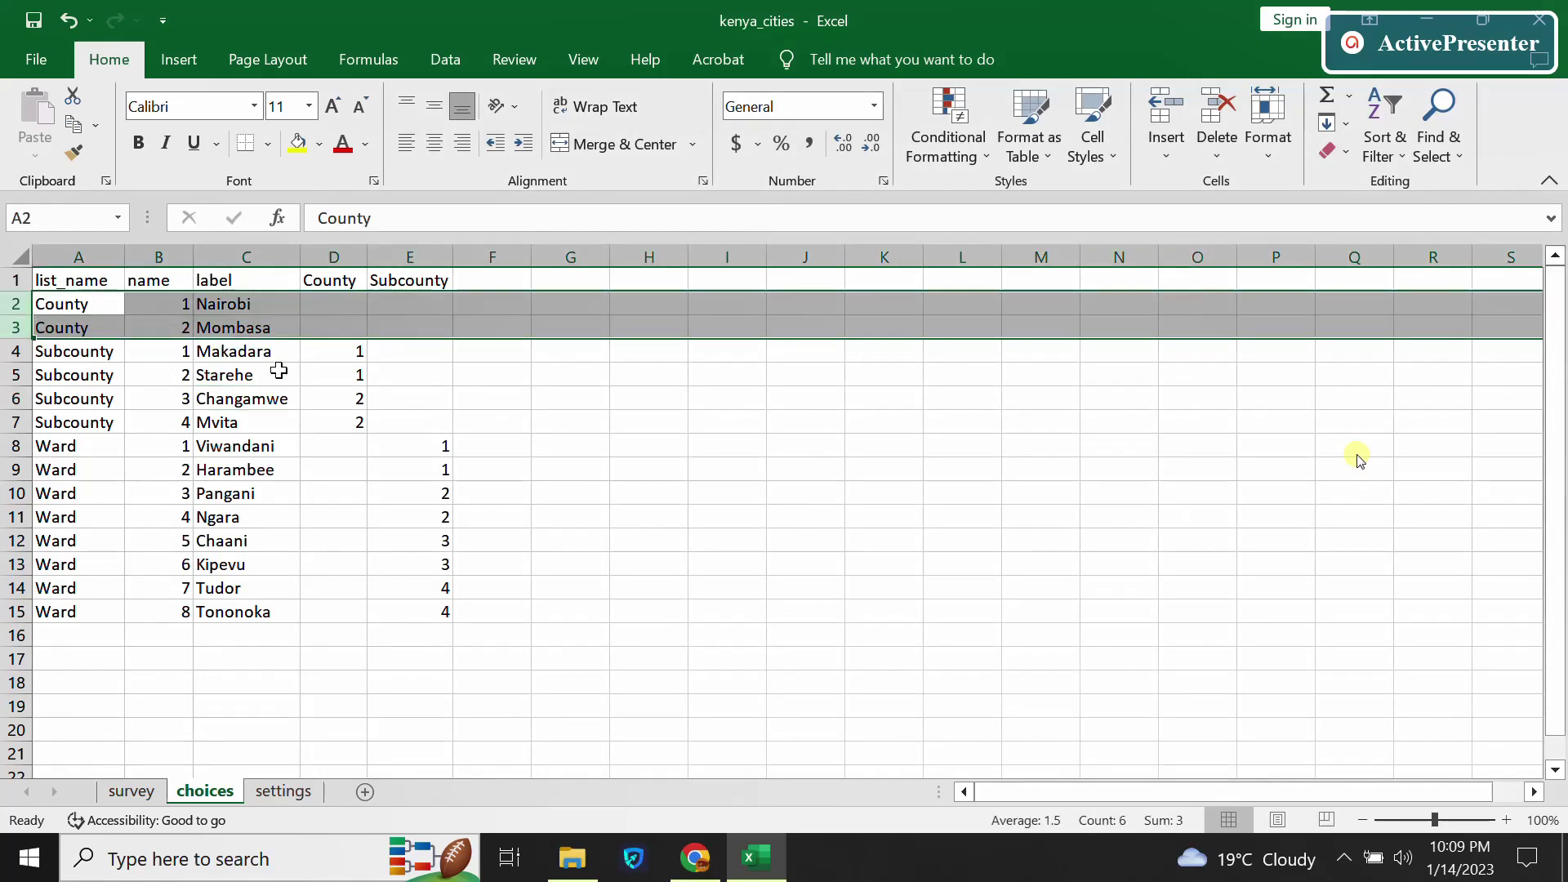
pyautogui.click(238, 305)
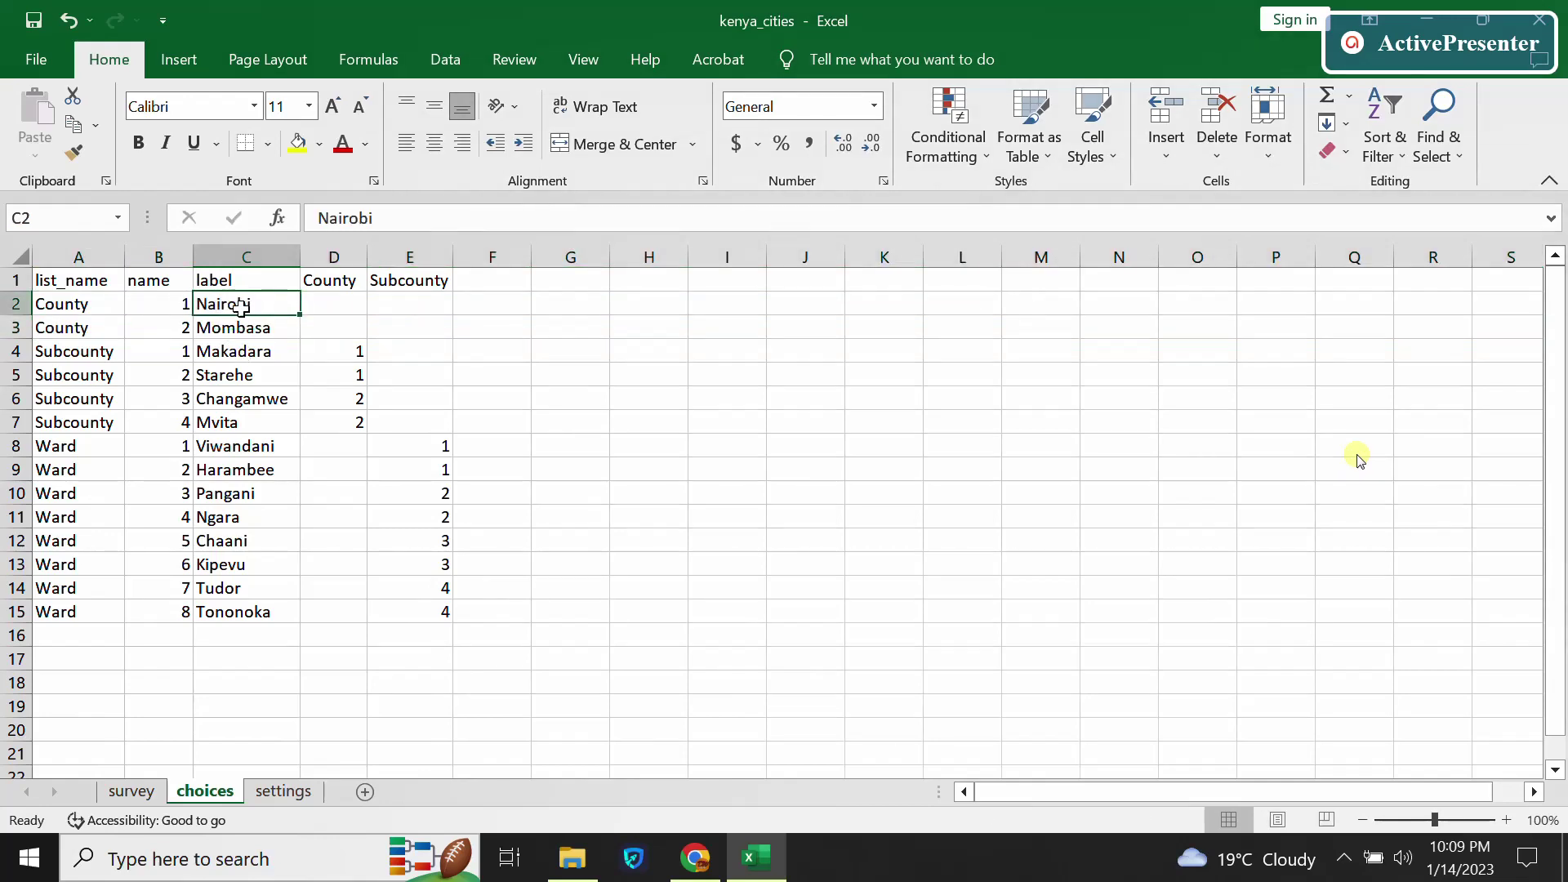
pyautogui.click(236, 374)
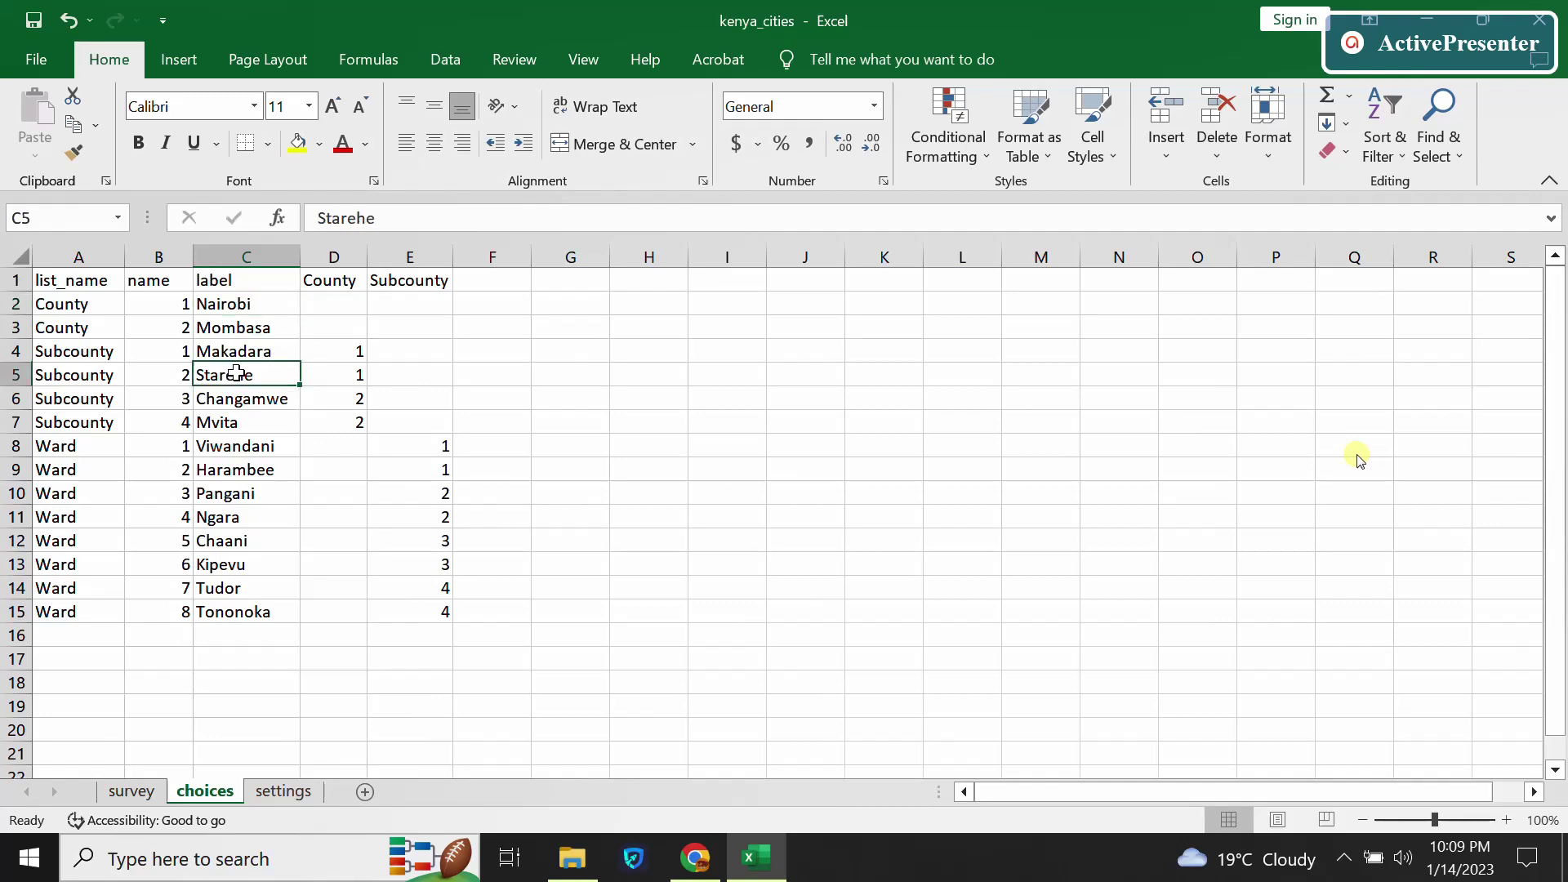
pyautogui.click(241, 353)
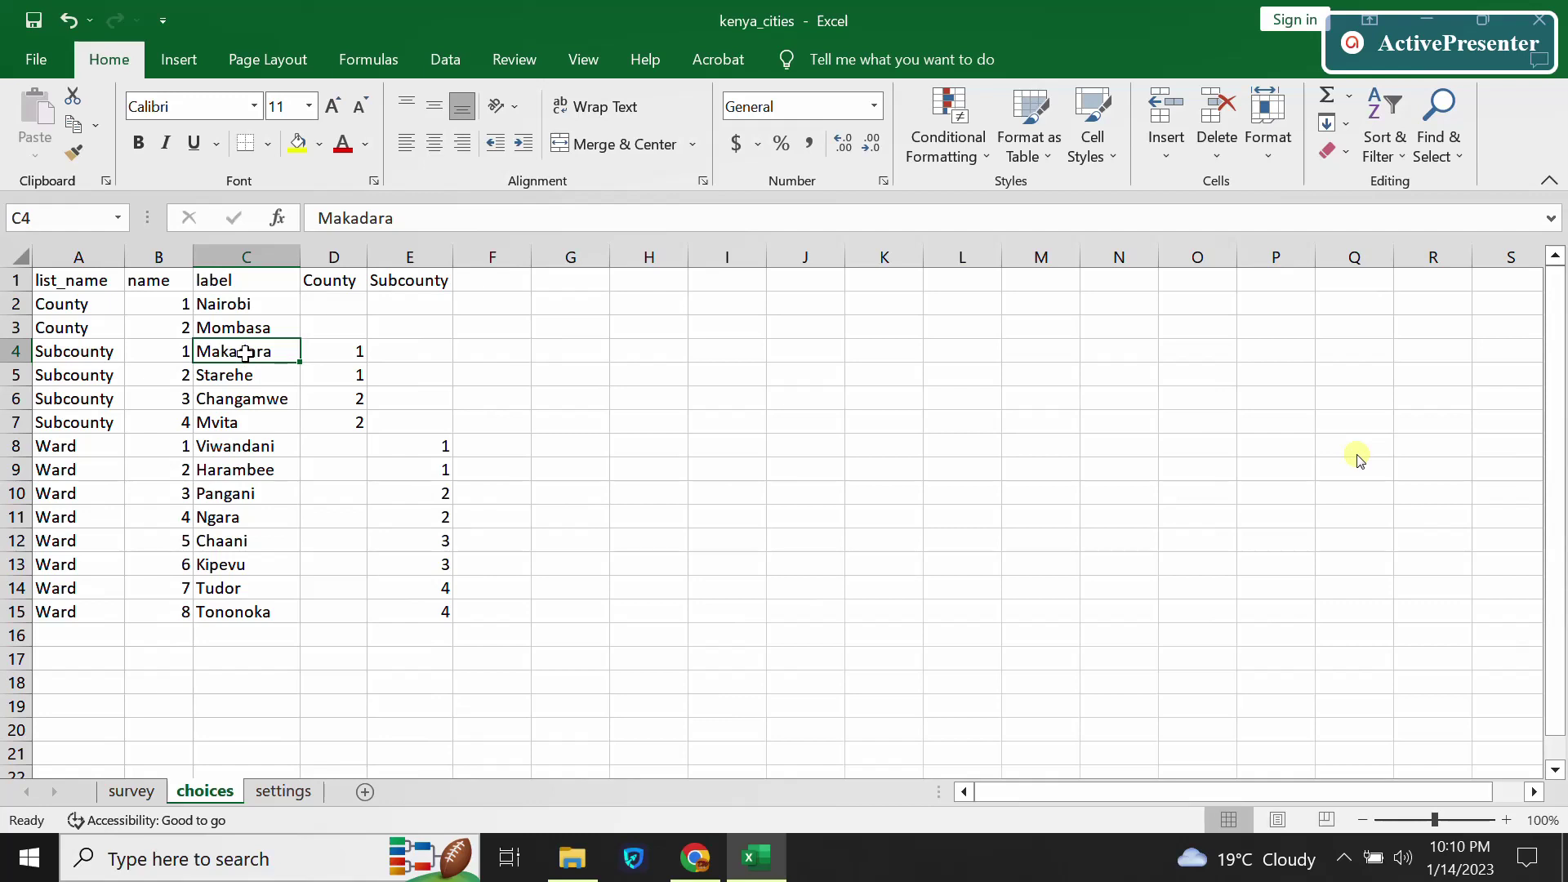
pyautogui.click(161, 312)
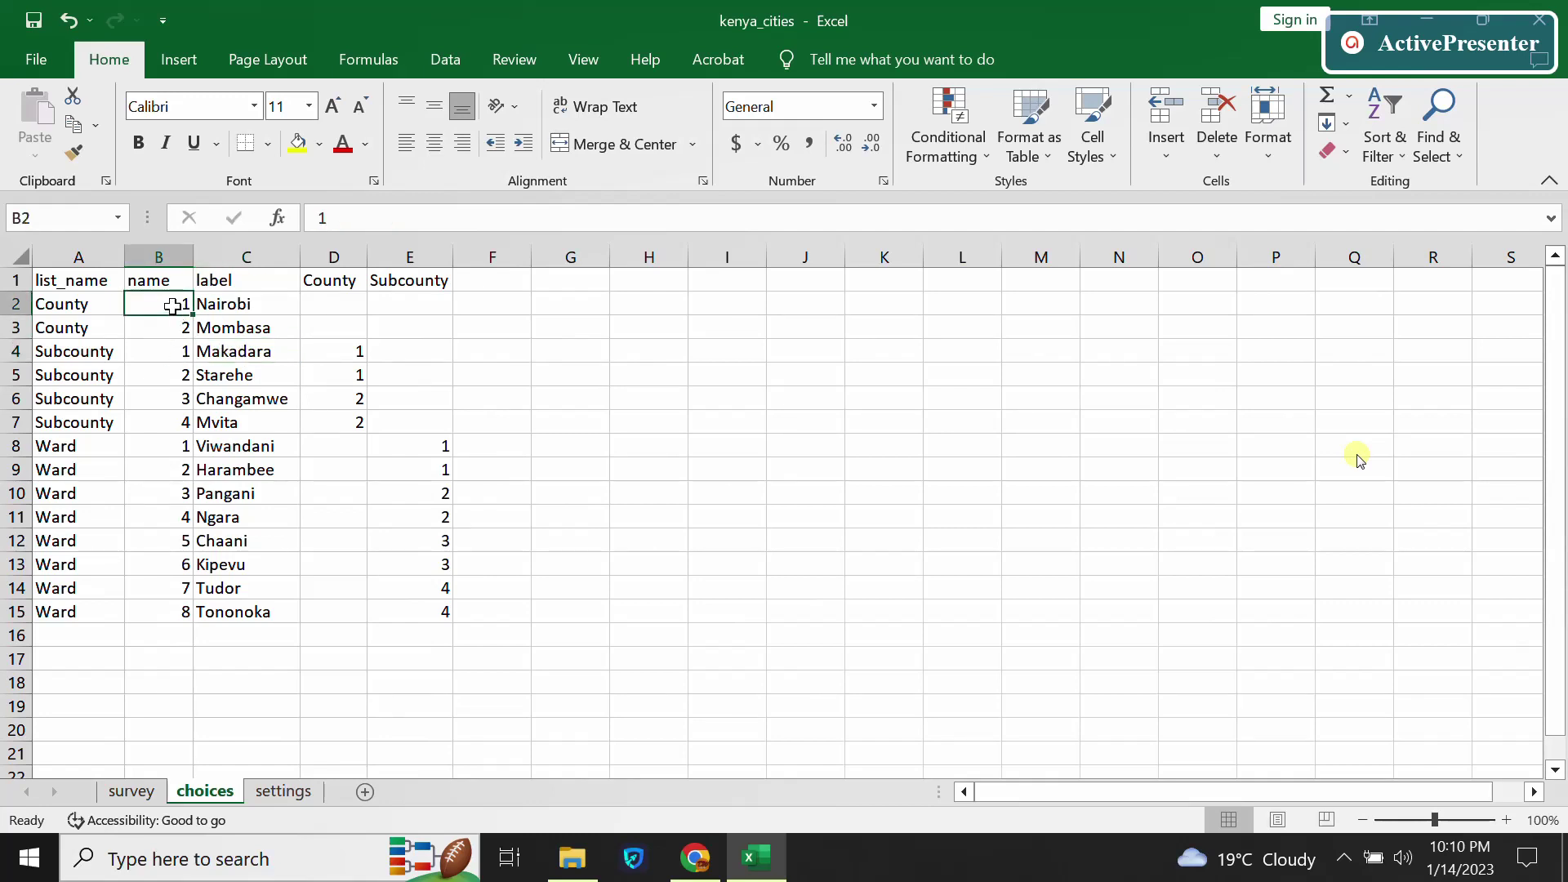
pyautogui.moveTo(168, 303); pyautogui.dragTo(245, 304)
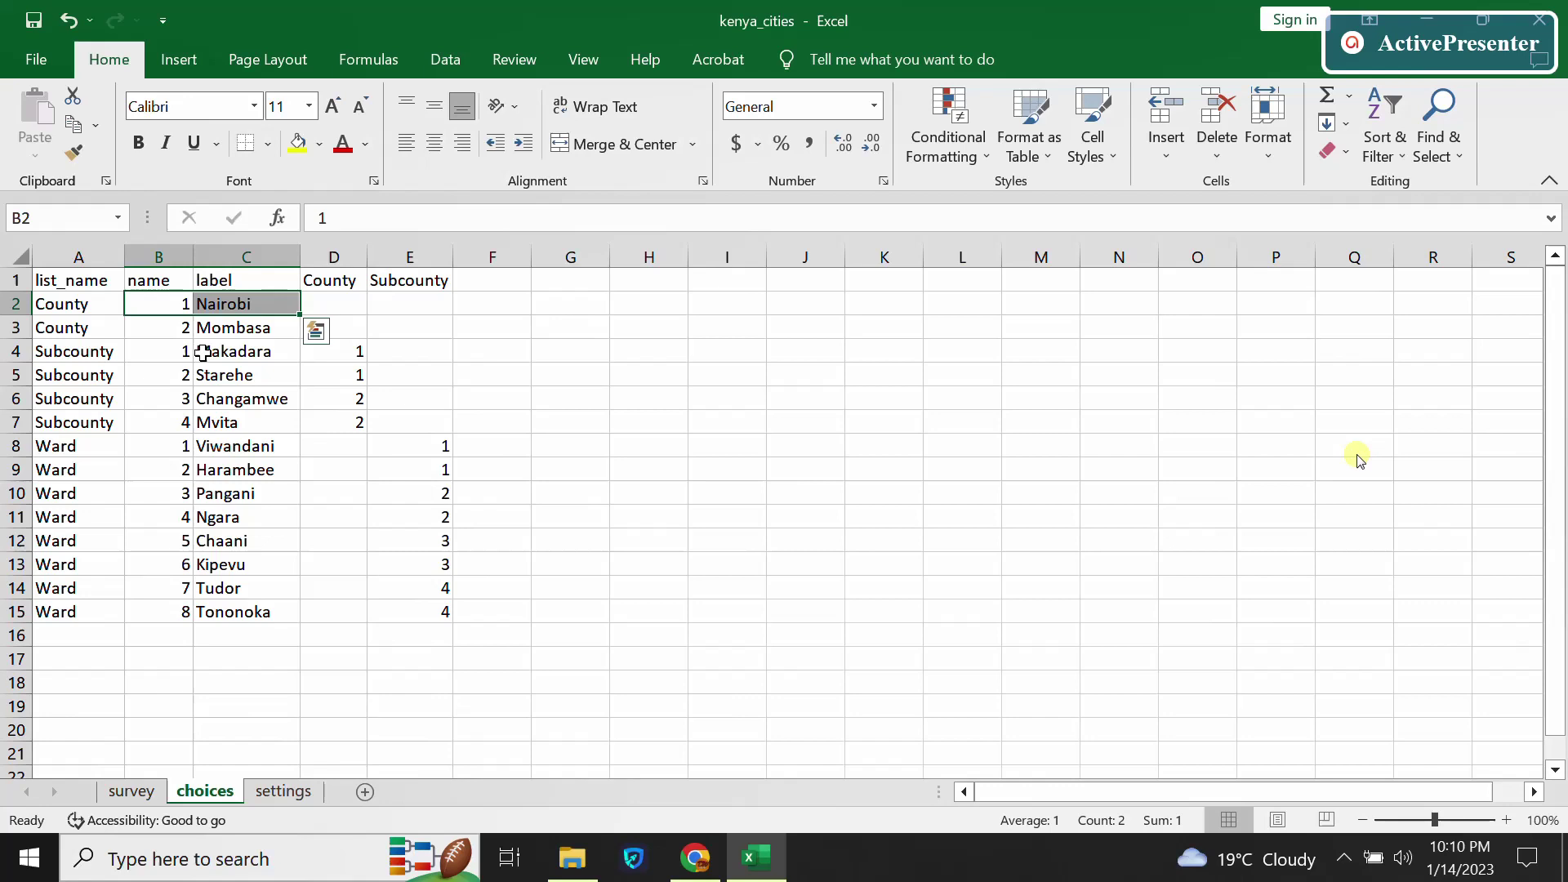
pyautogui.moveTo(198, 353); pyautogui.dragTo(347, 356)
pyautogui.moveTo(169, 303); pyautogui.dragTo(245, 306)
pyautogui.moveTo(226, 353); pyautogui.dragTo(323, 368)
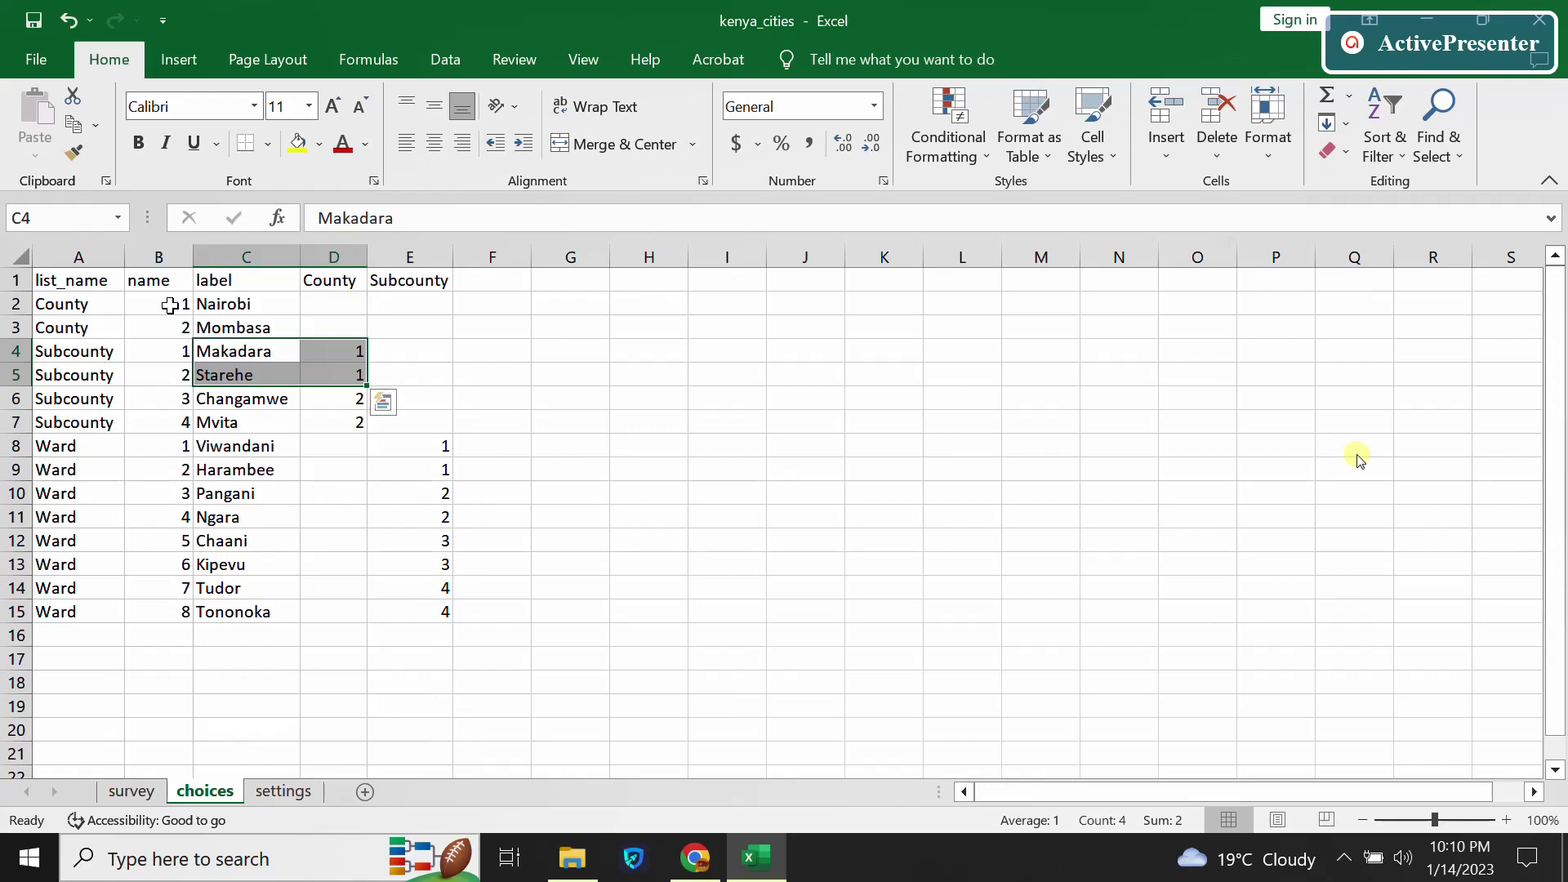
pyautogui.moveTo(220, 398); pyautogui.dragTo(321, 416)
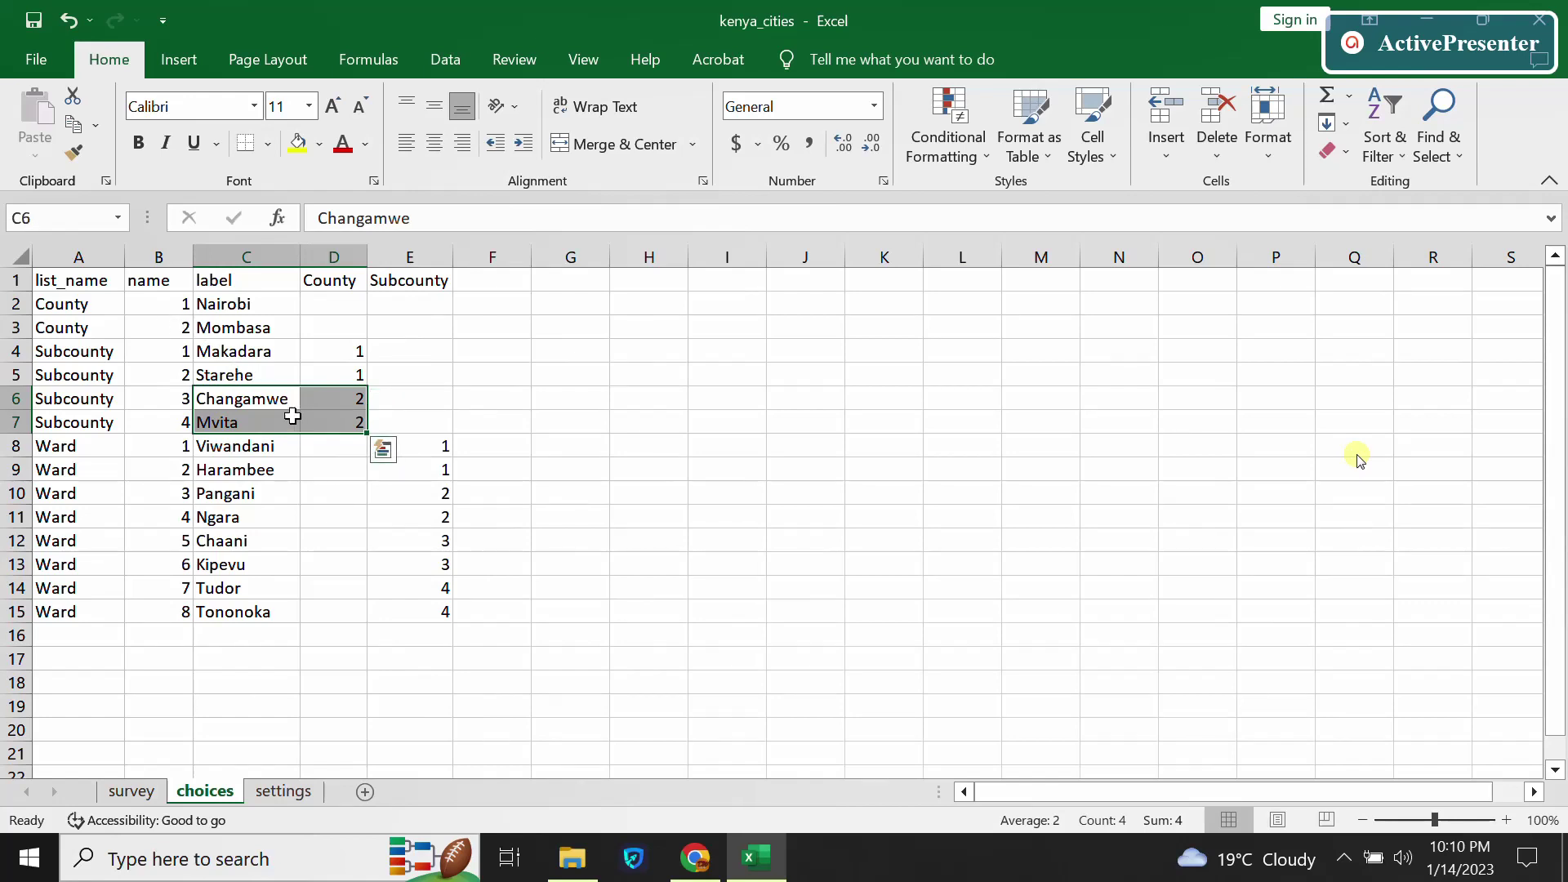
pyautogui.moveTo(163, 329); pyautogui.dragTo(239, 329)
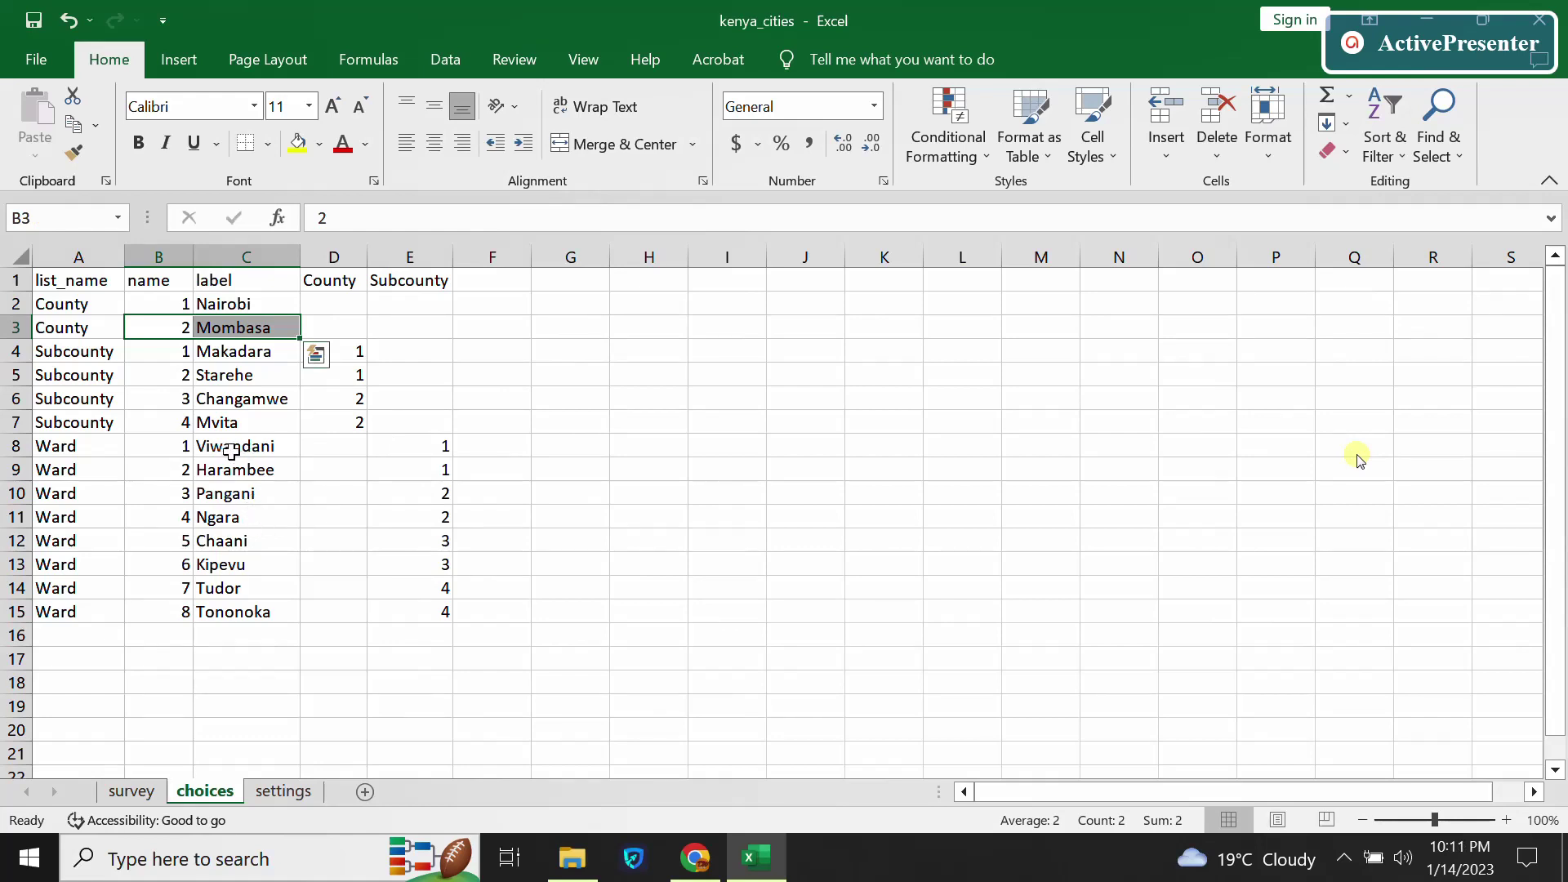
pyautogui.moveTo(226, 446); pyautogui.dragTo(401, 472)
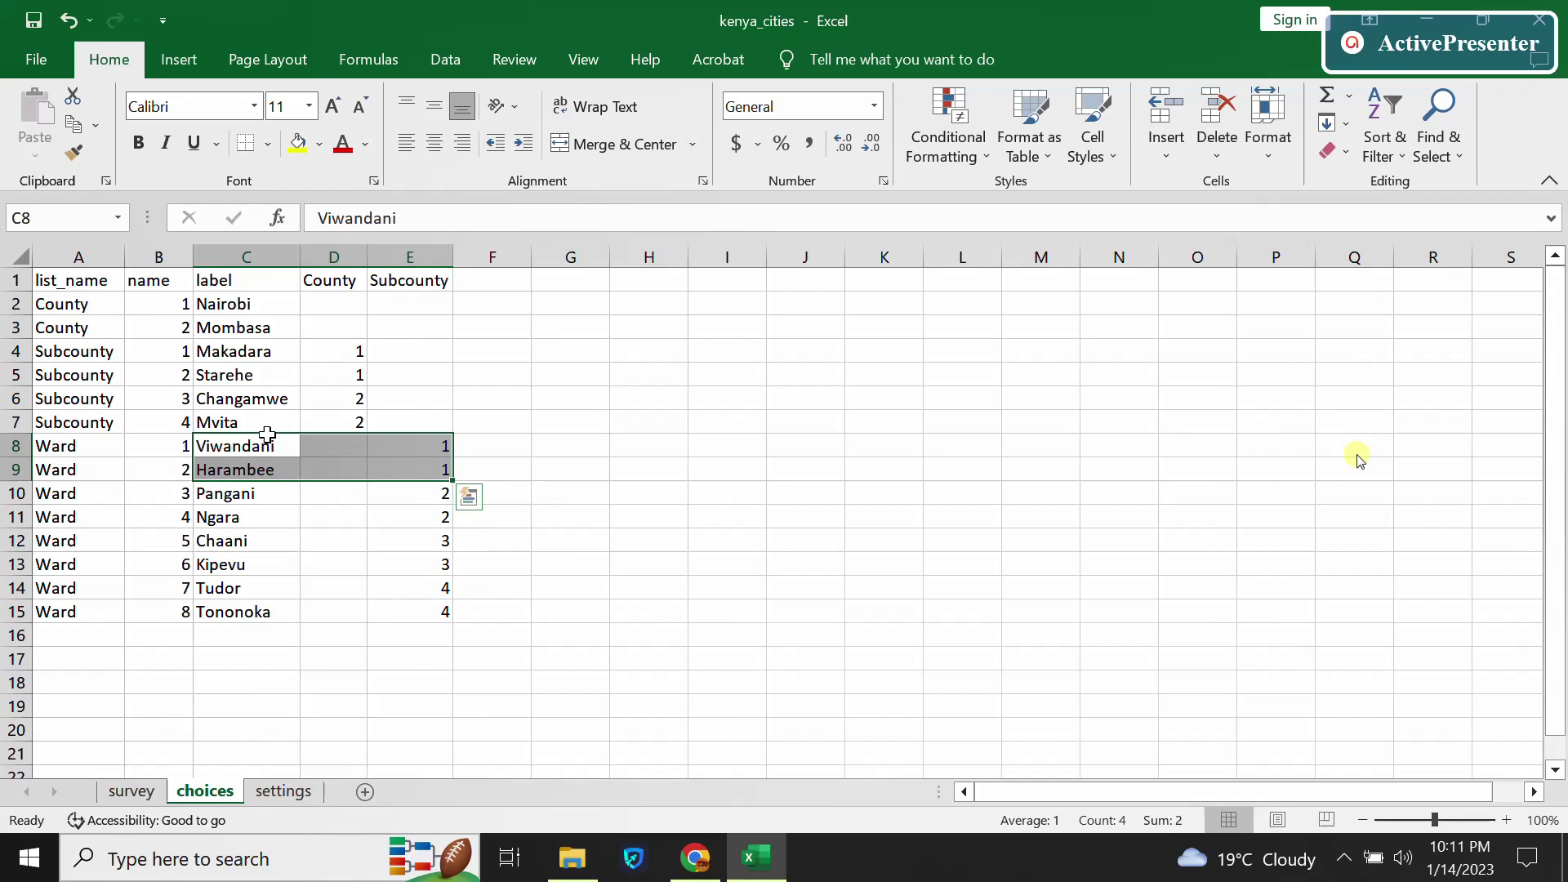
pyautogui.moveTo(158, 354); pyautogui.dragTo(240, 357)
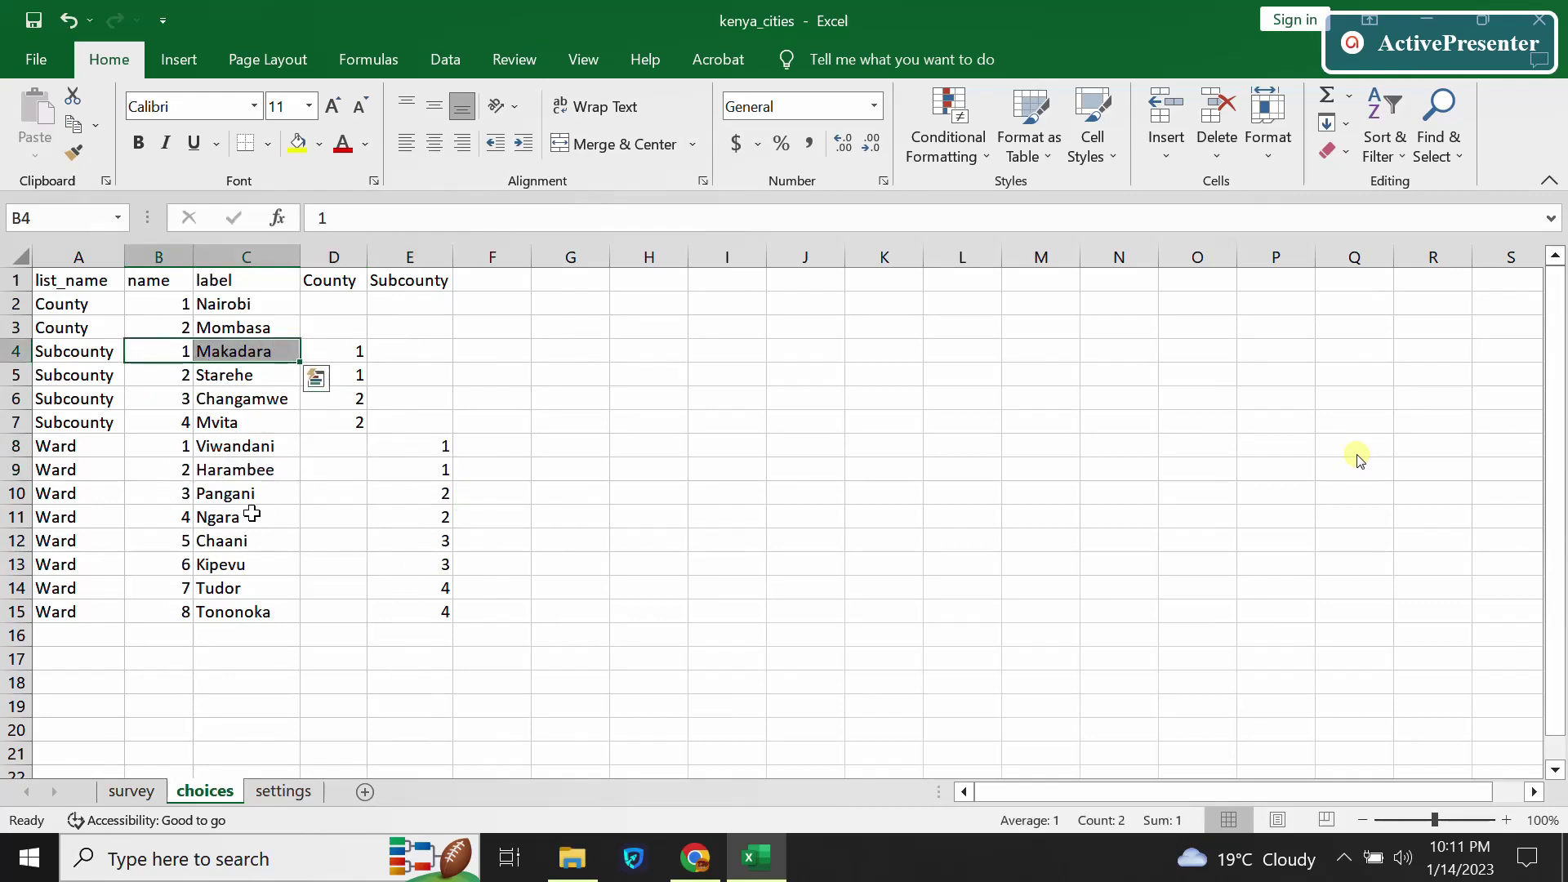
pyautogui.moveTo(211, 494); pyautogui.dragTo(431, 517)
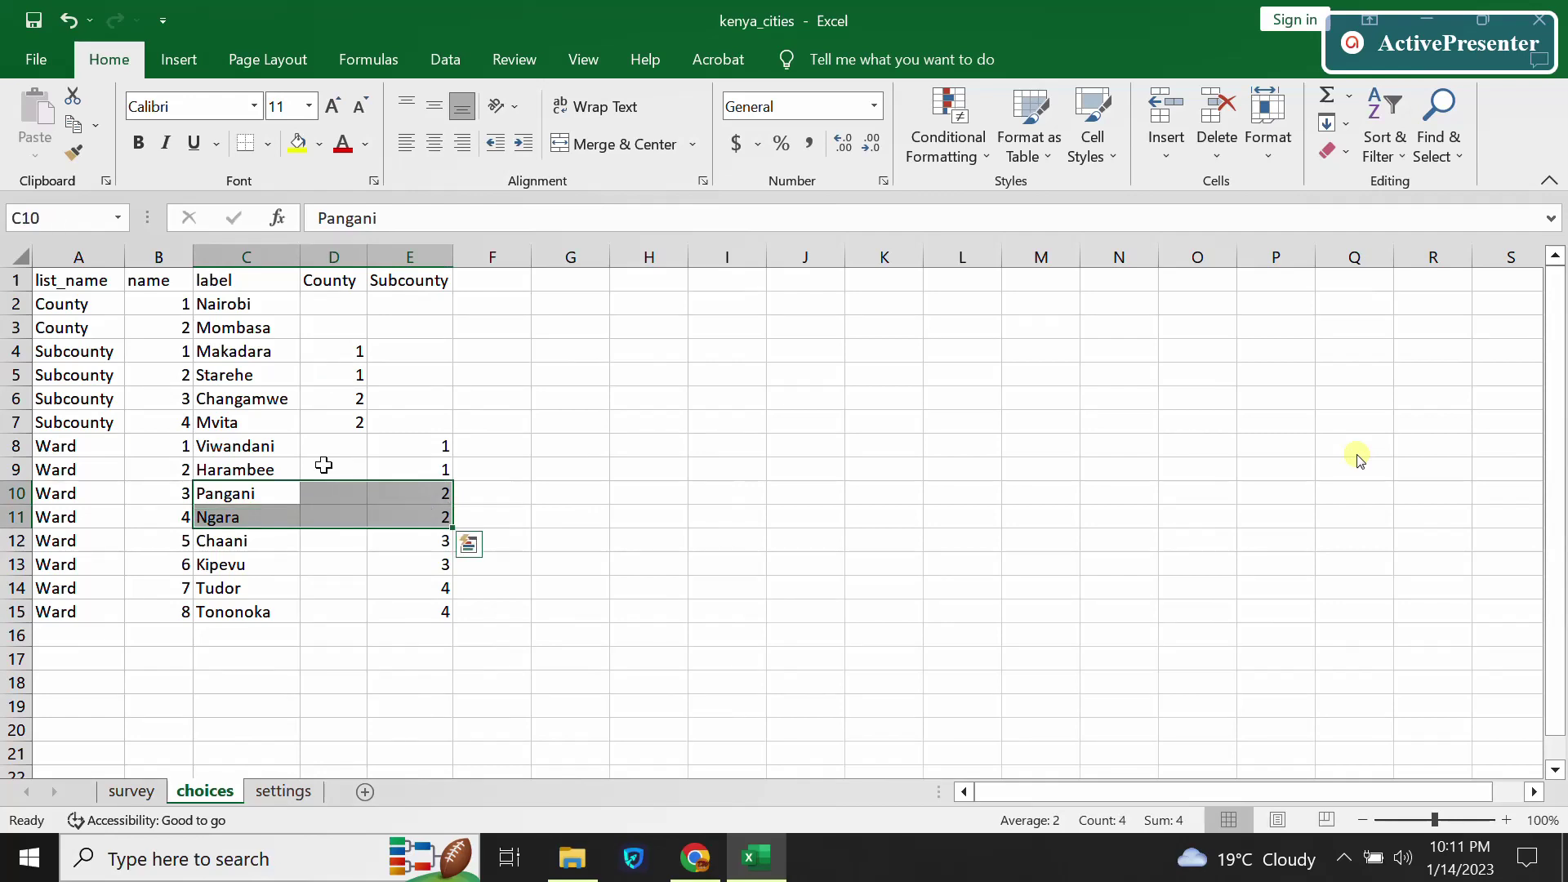
pyautogui.moveTo(176, 375); pyautogui.dragTo(247, 375)
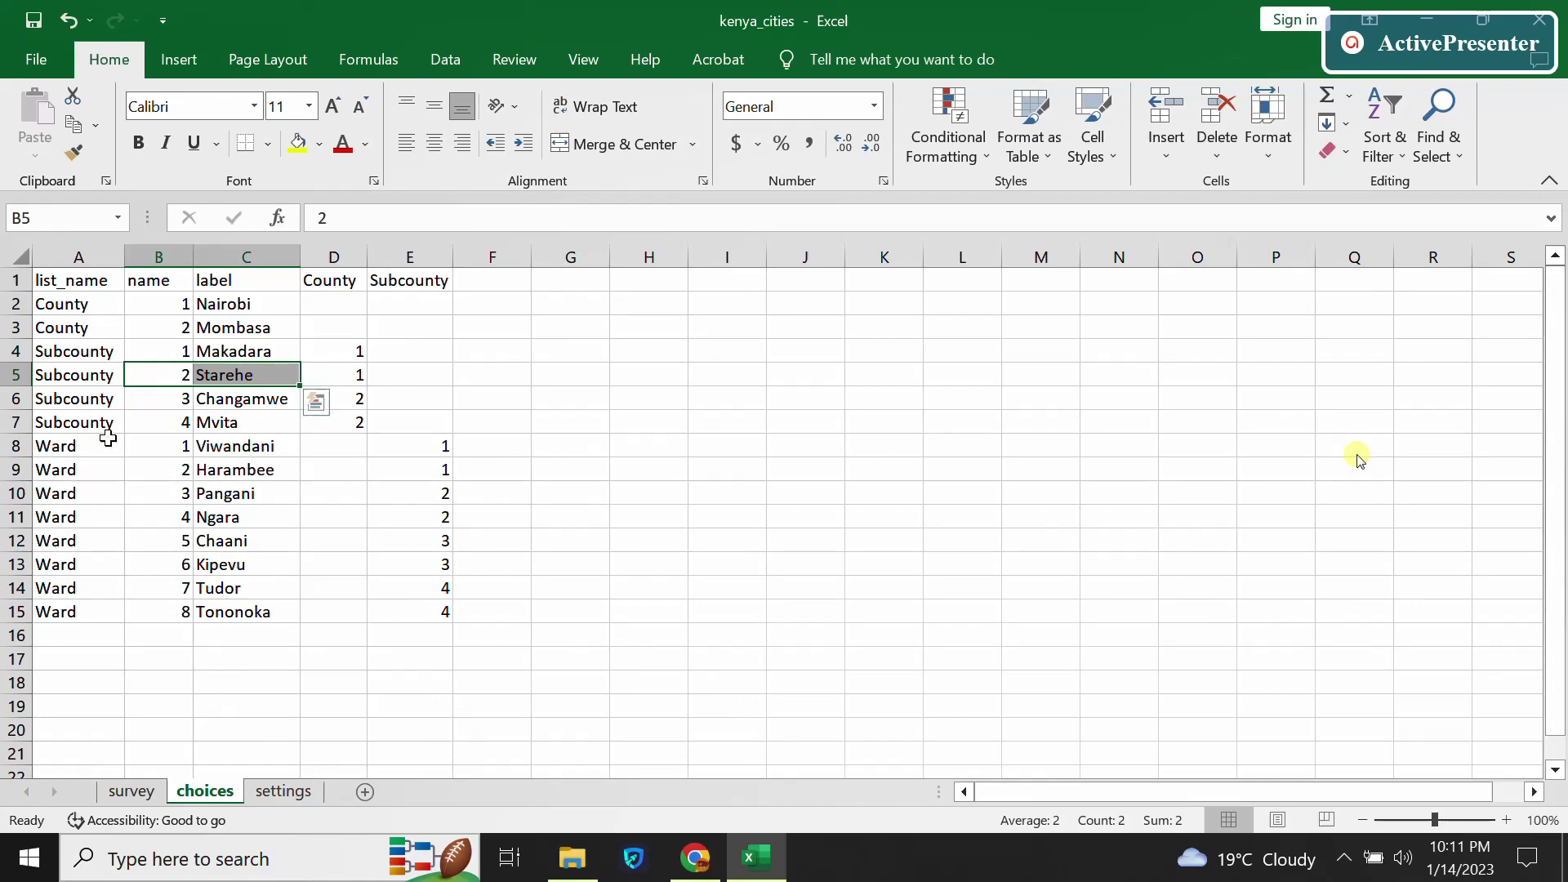
# Check the settings sheet's form title and version 2, then return to the survey sheet.
pyautogui.hotkey('ctrl', 'pagedown')
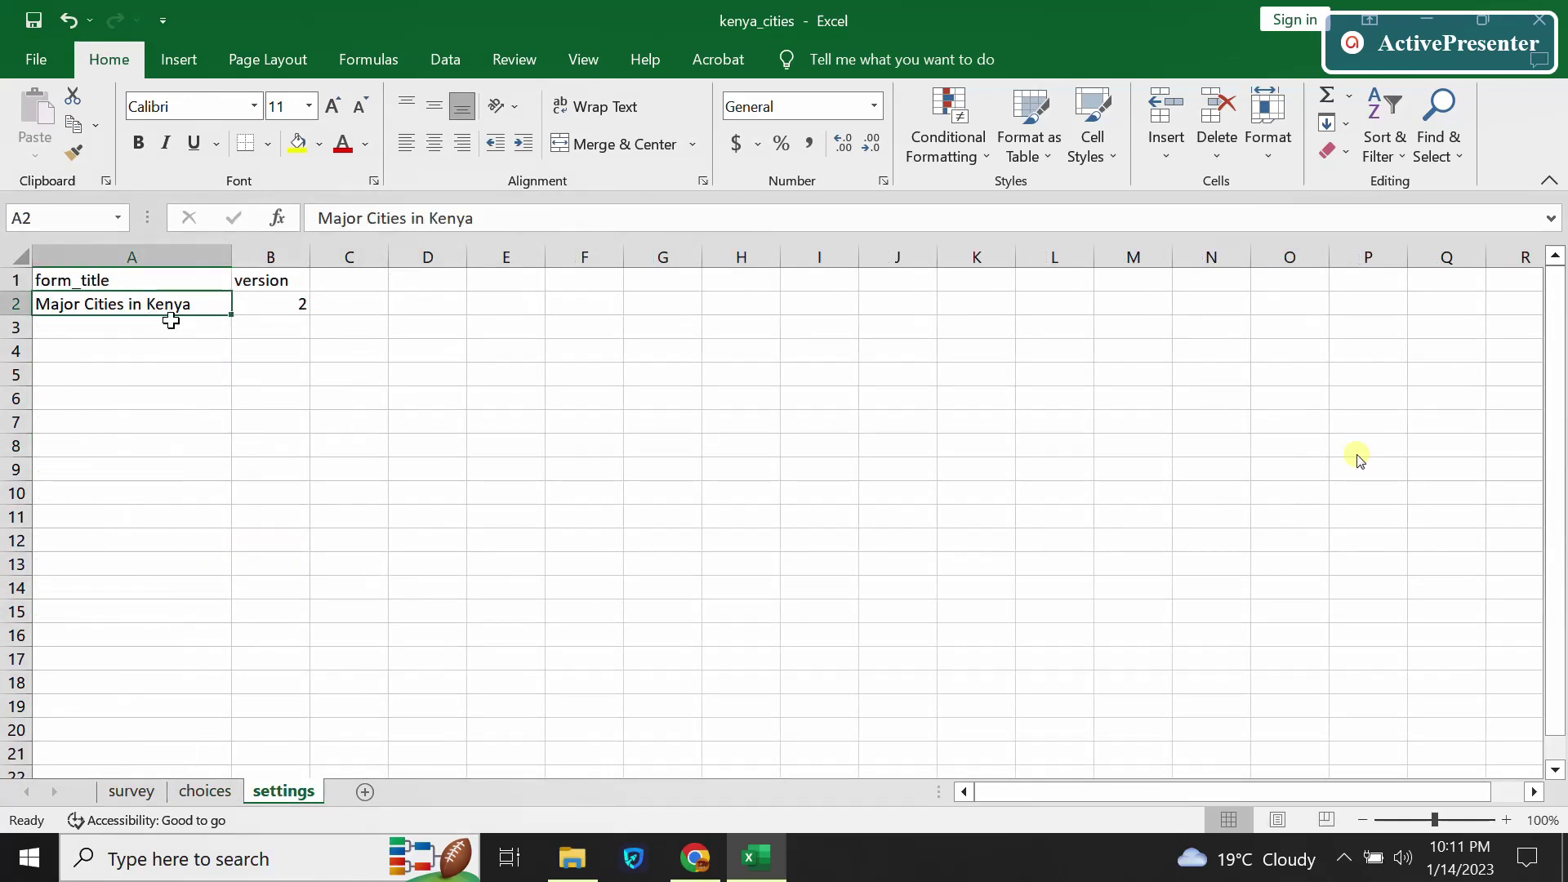
pyautogui.click(272, 310)
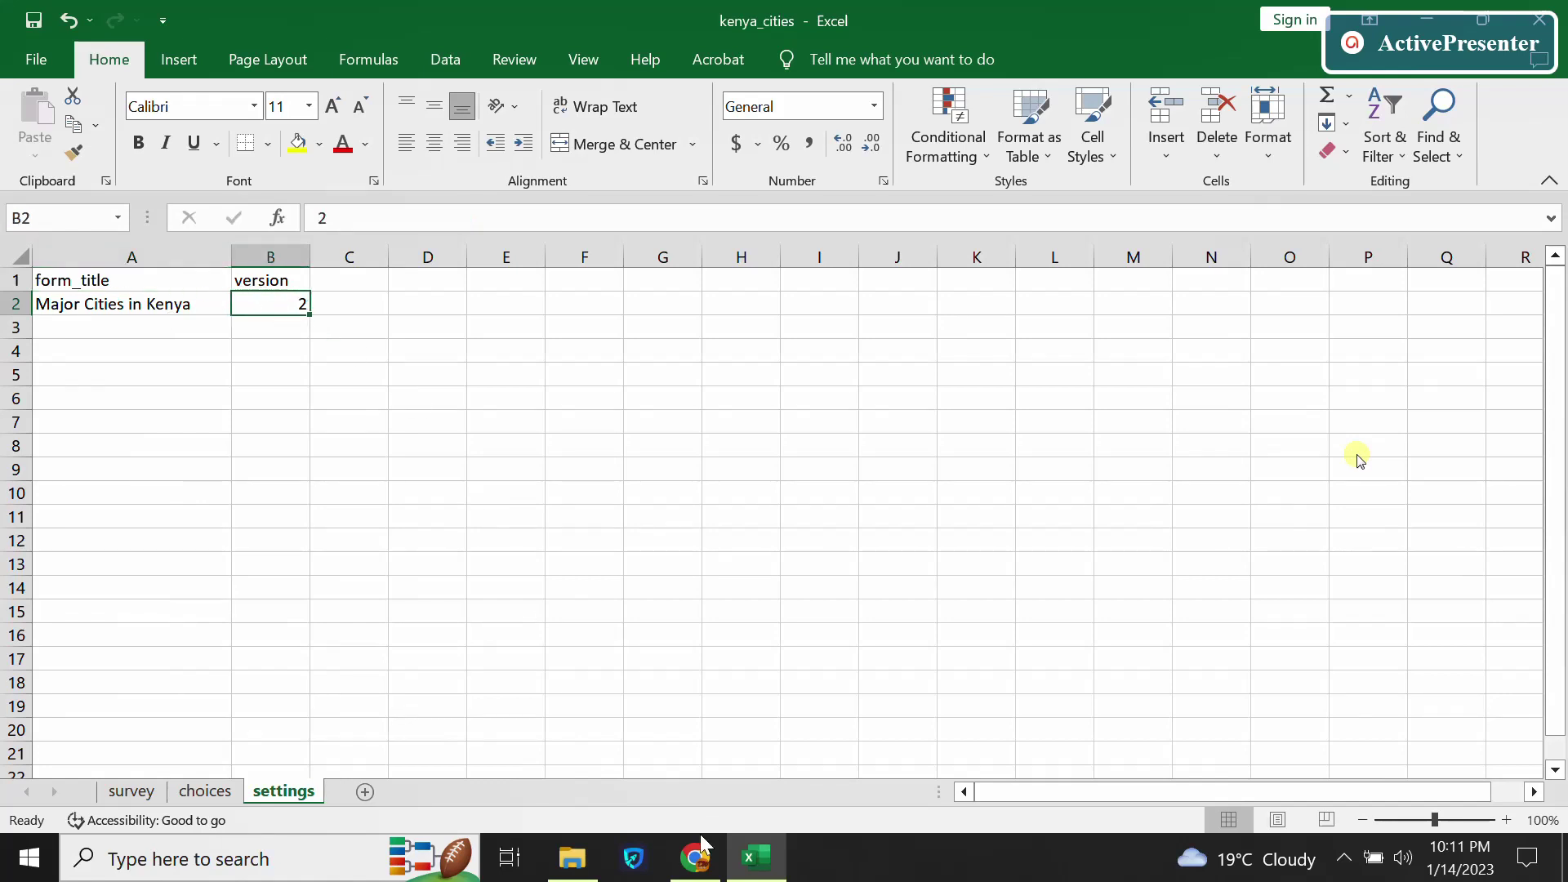
pyautogui.hotkey('ctrl', 'pageup')
pyautogui.hotkey('ctrl', 'pageup')
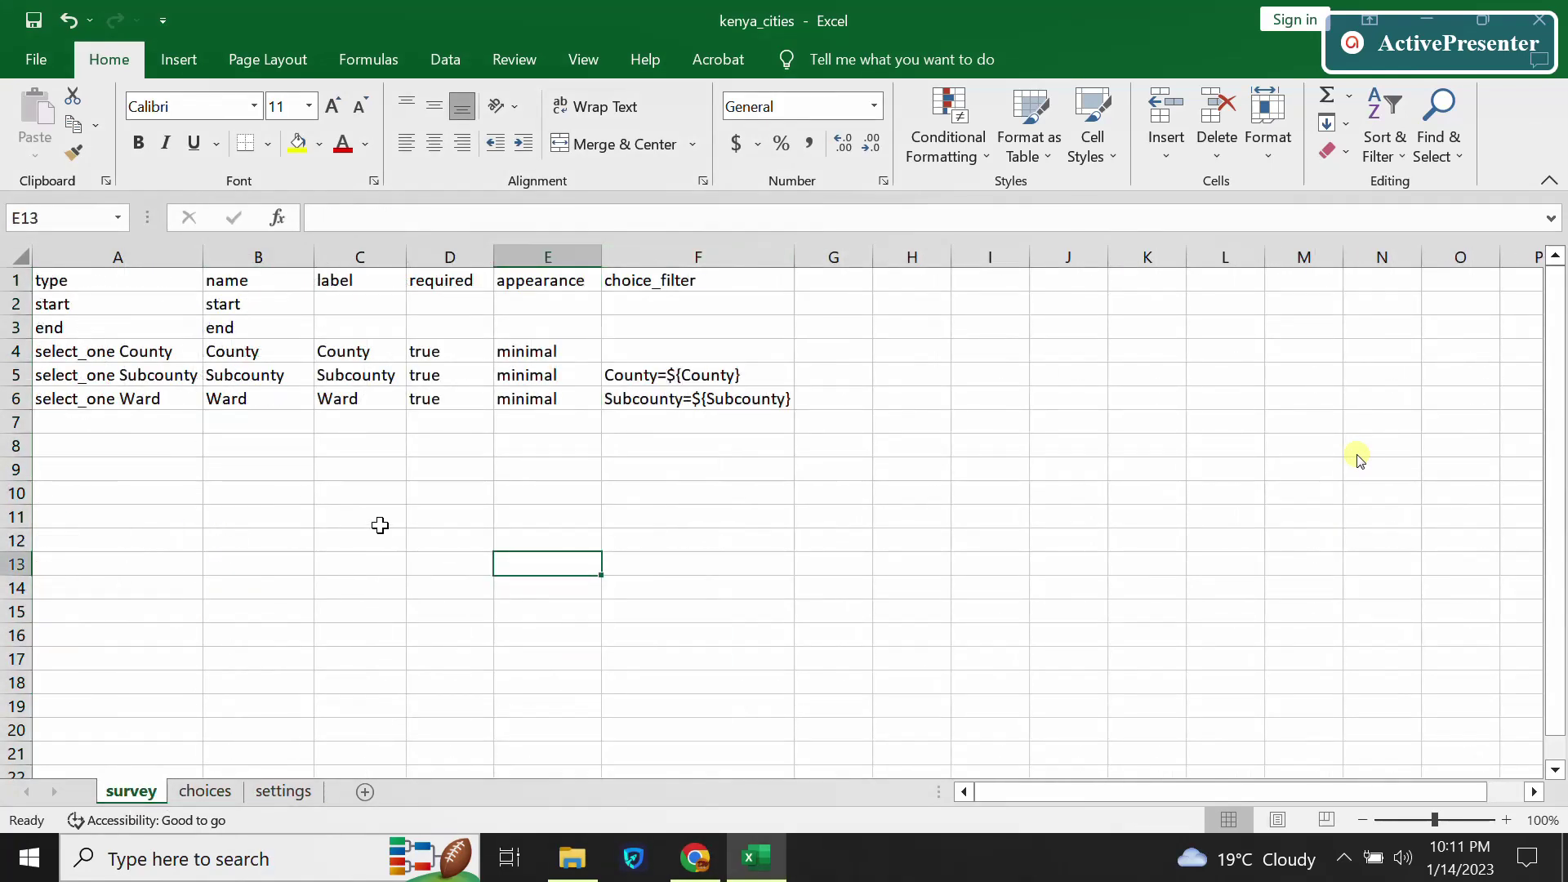
# Point out the select_one County row, then bring the KoboToolbox browser window forward.
pyautogui.click(647, 374)
pyautogui.click(104, 359)
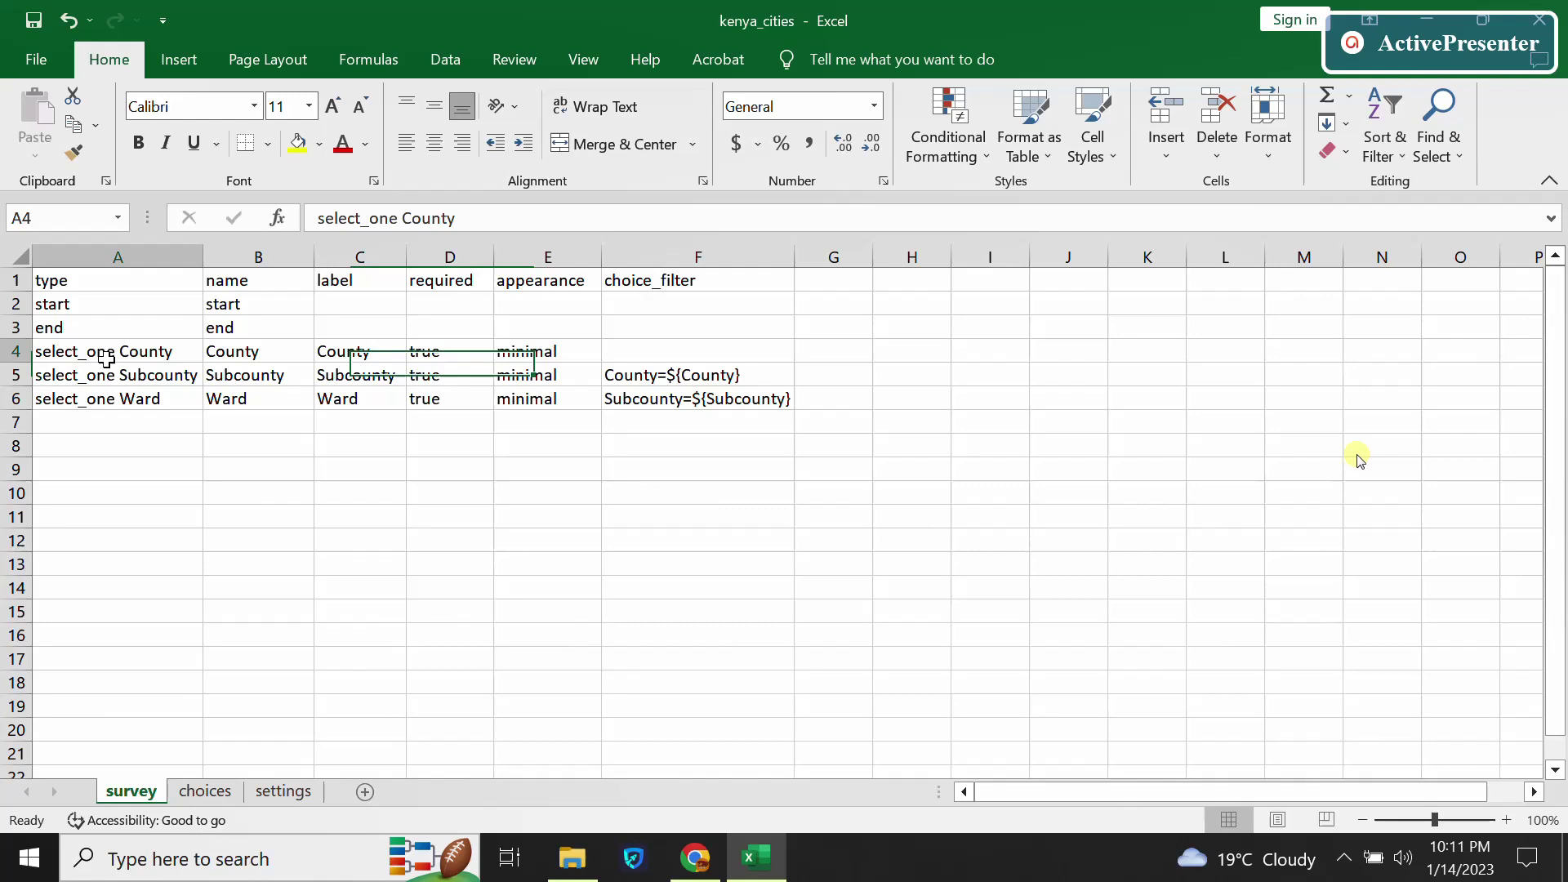
pyautogui.click(450, 375)
pyautogui.click(695, 857)
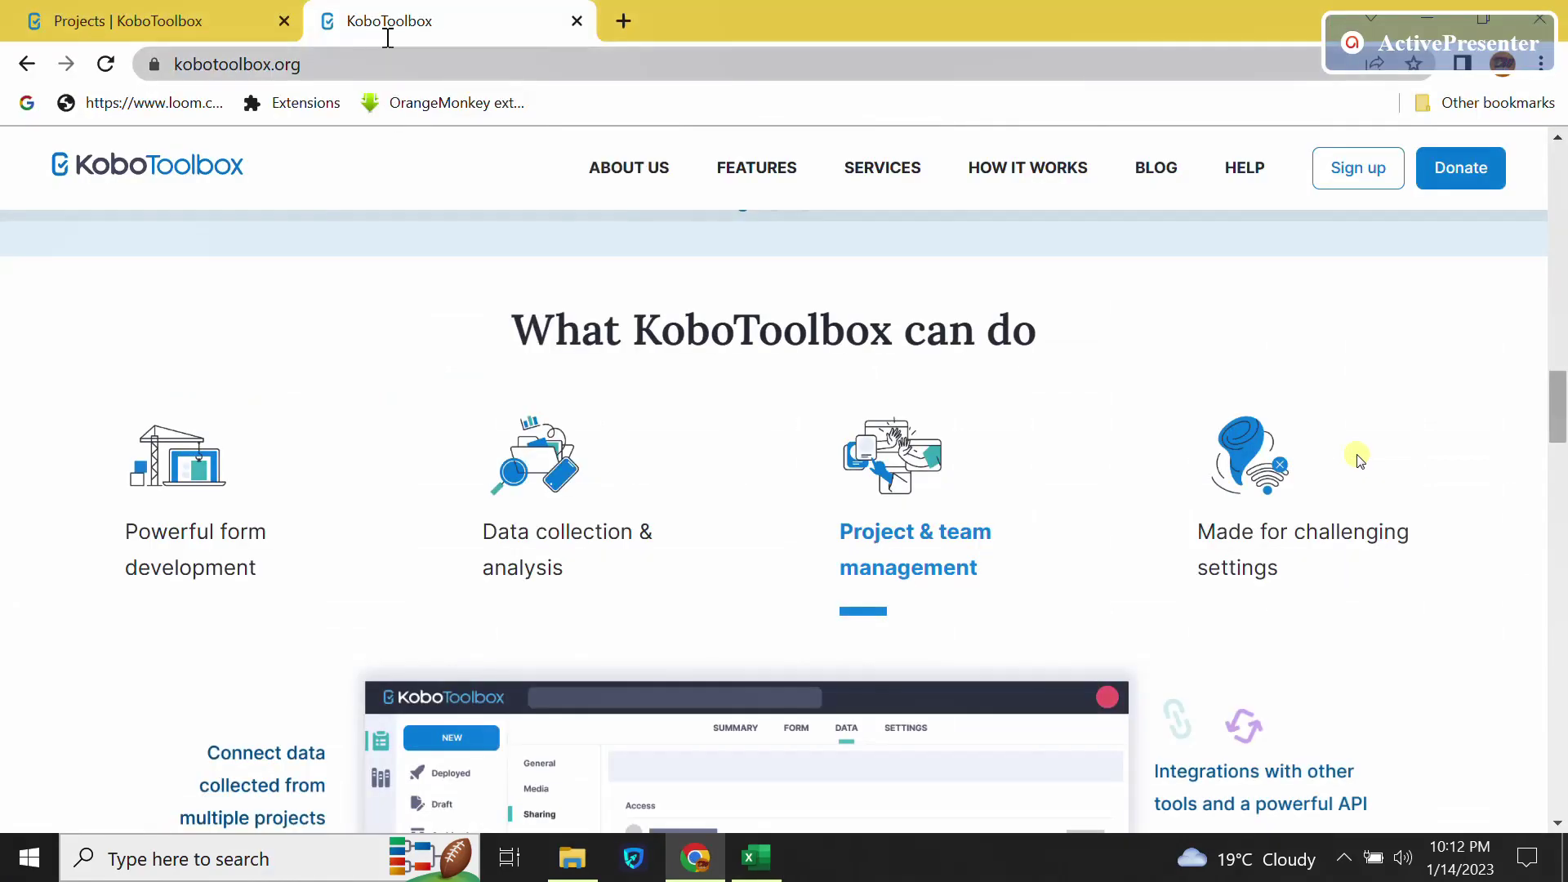
# Start a new KoboToolbox project by uploading the kenya_cities XLSForm, then select the project name.
pyautogui.click(624, 20)
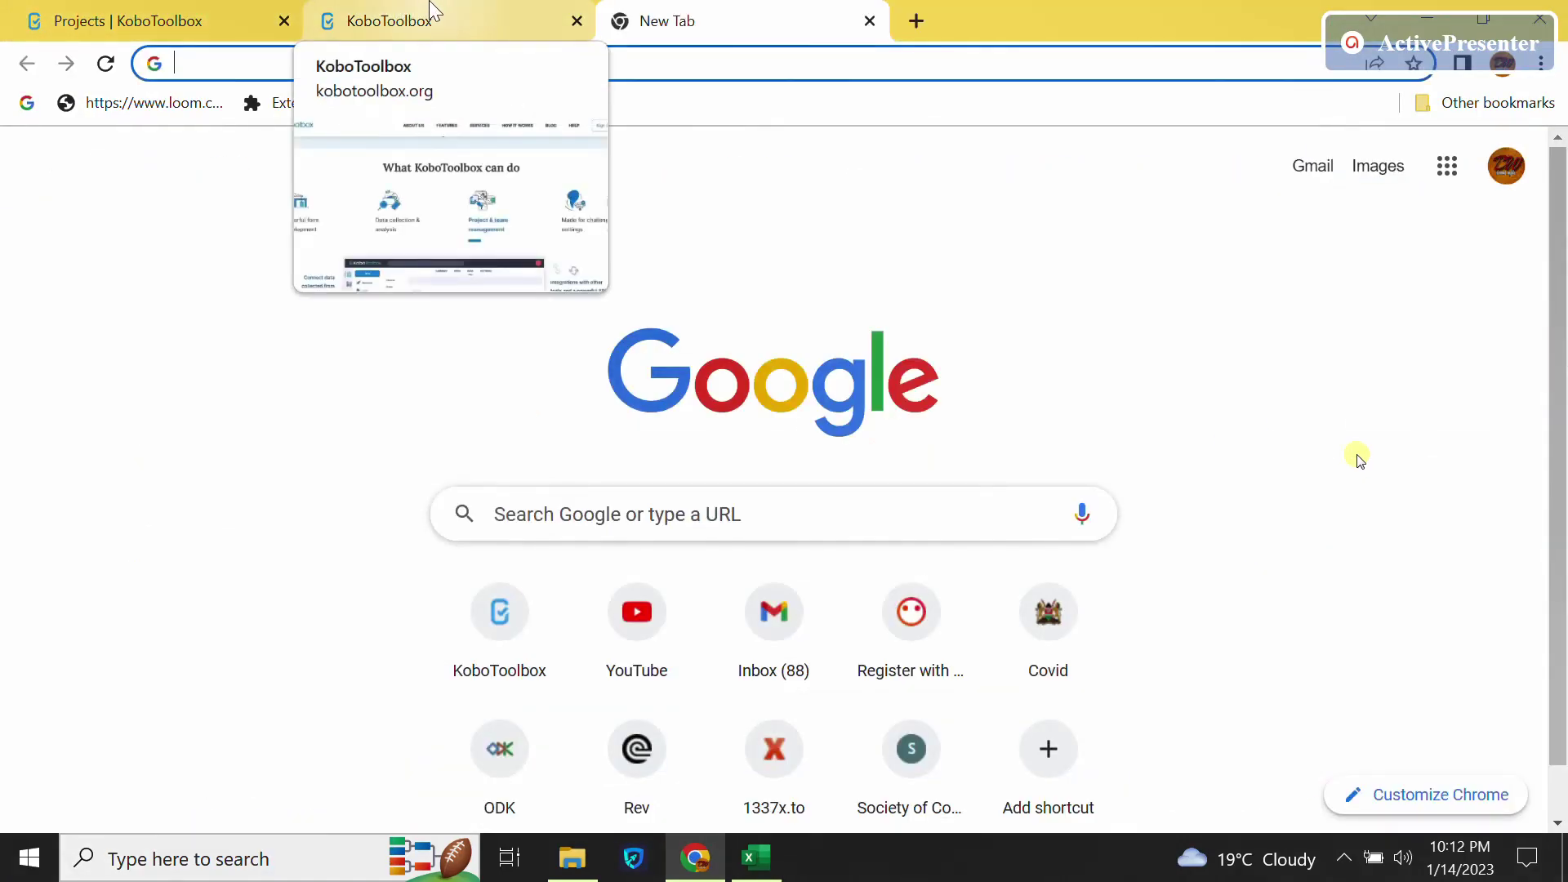
pyautogui.click(203, 7)
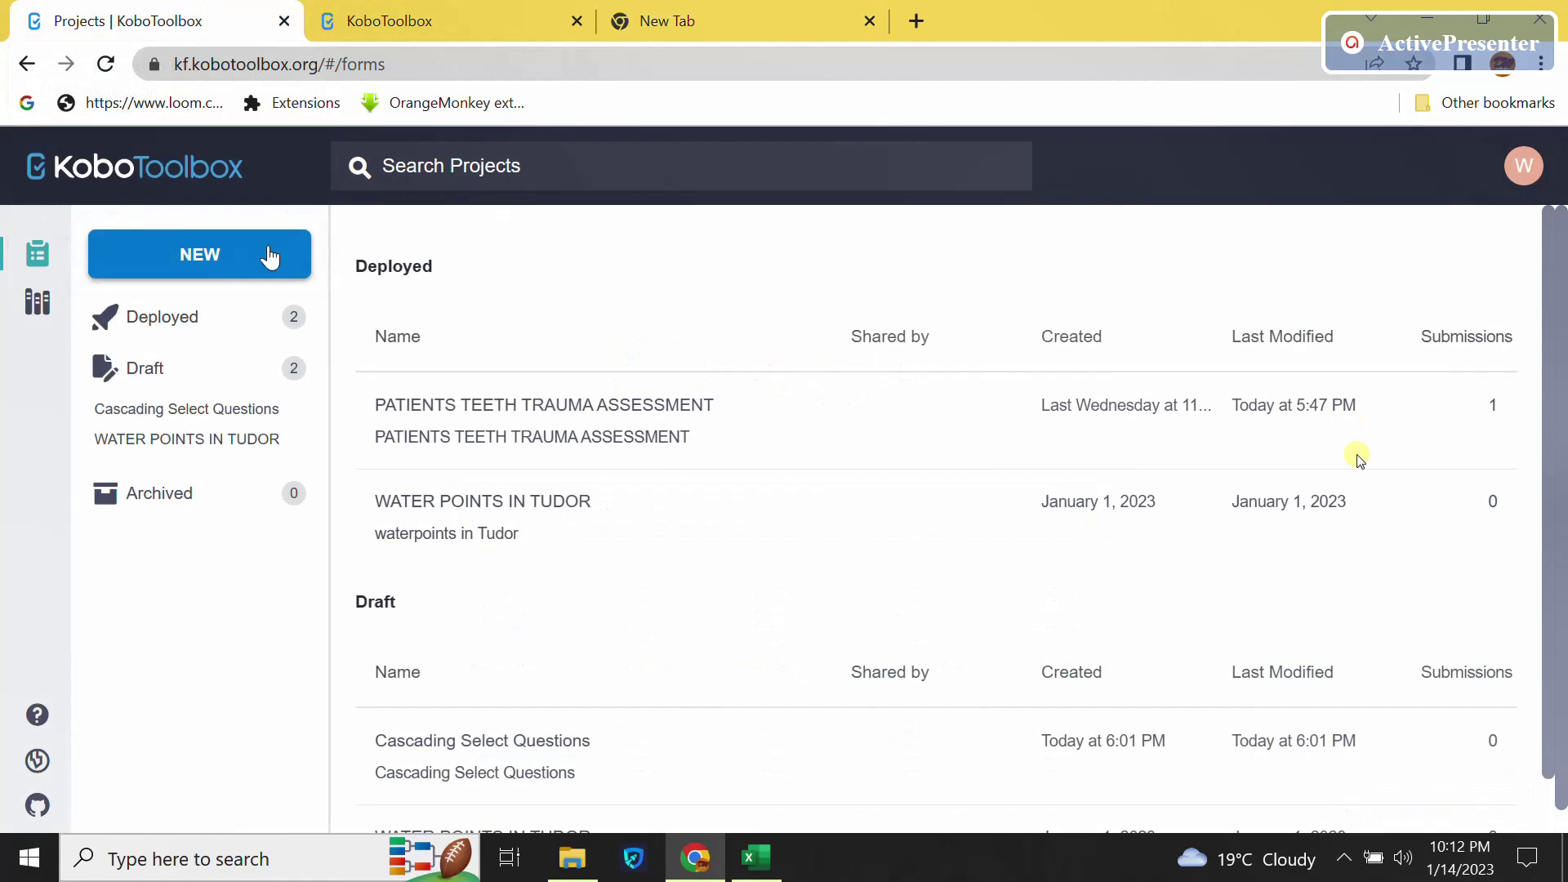
pyautogui.click(204, 257)
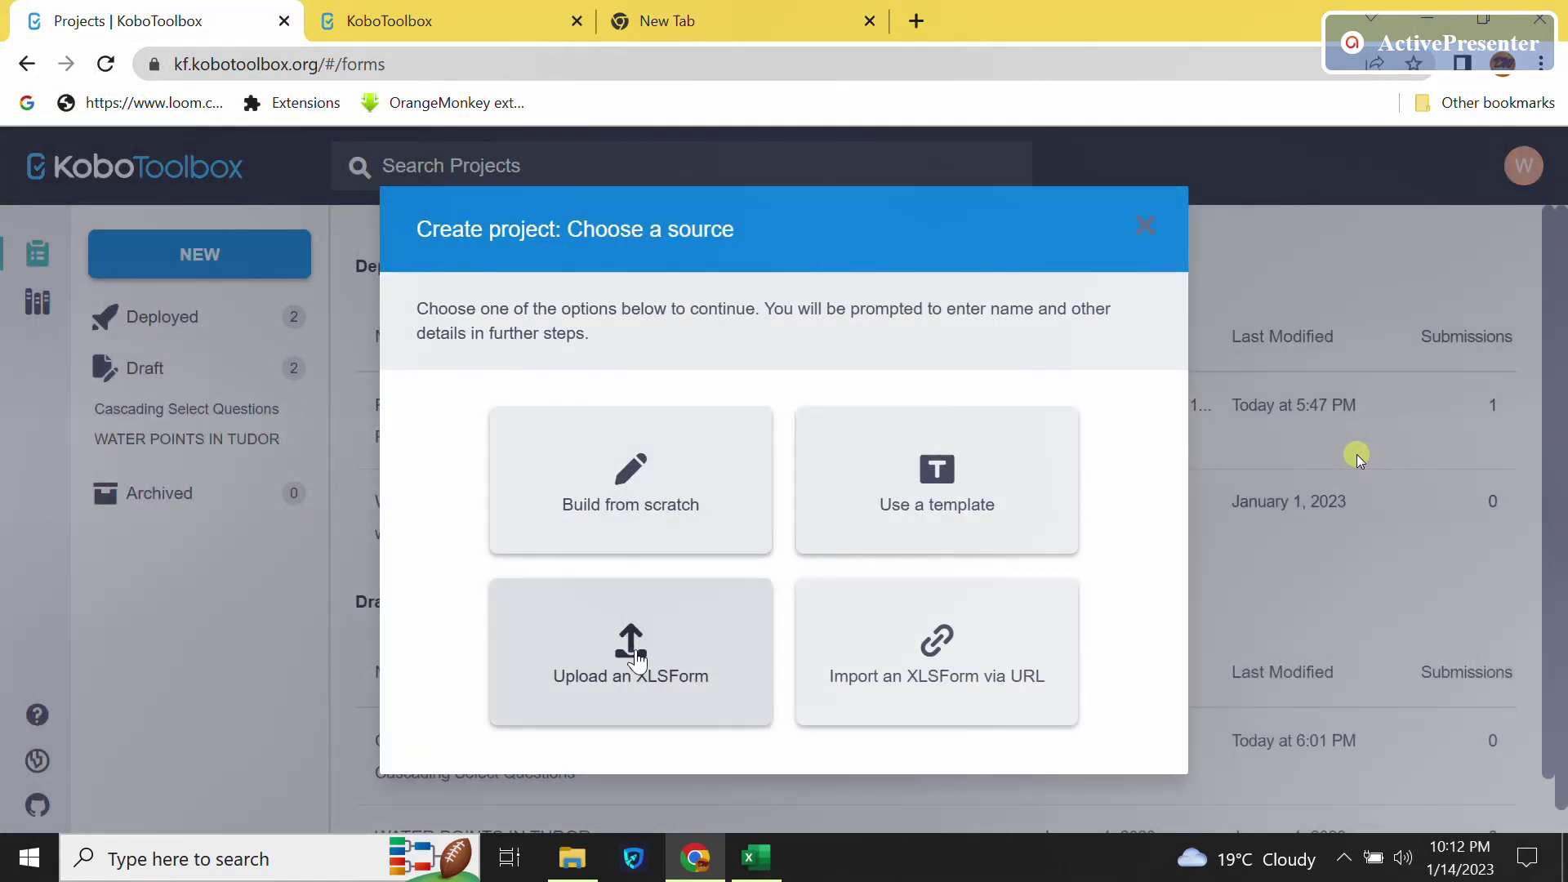
pyautogui.click(638, 660)
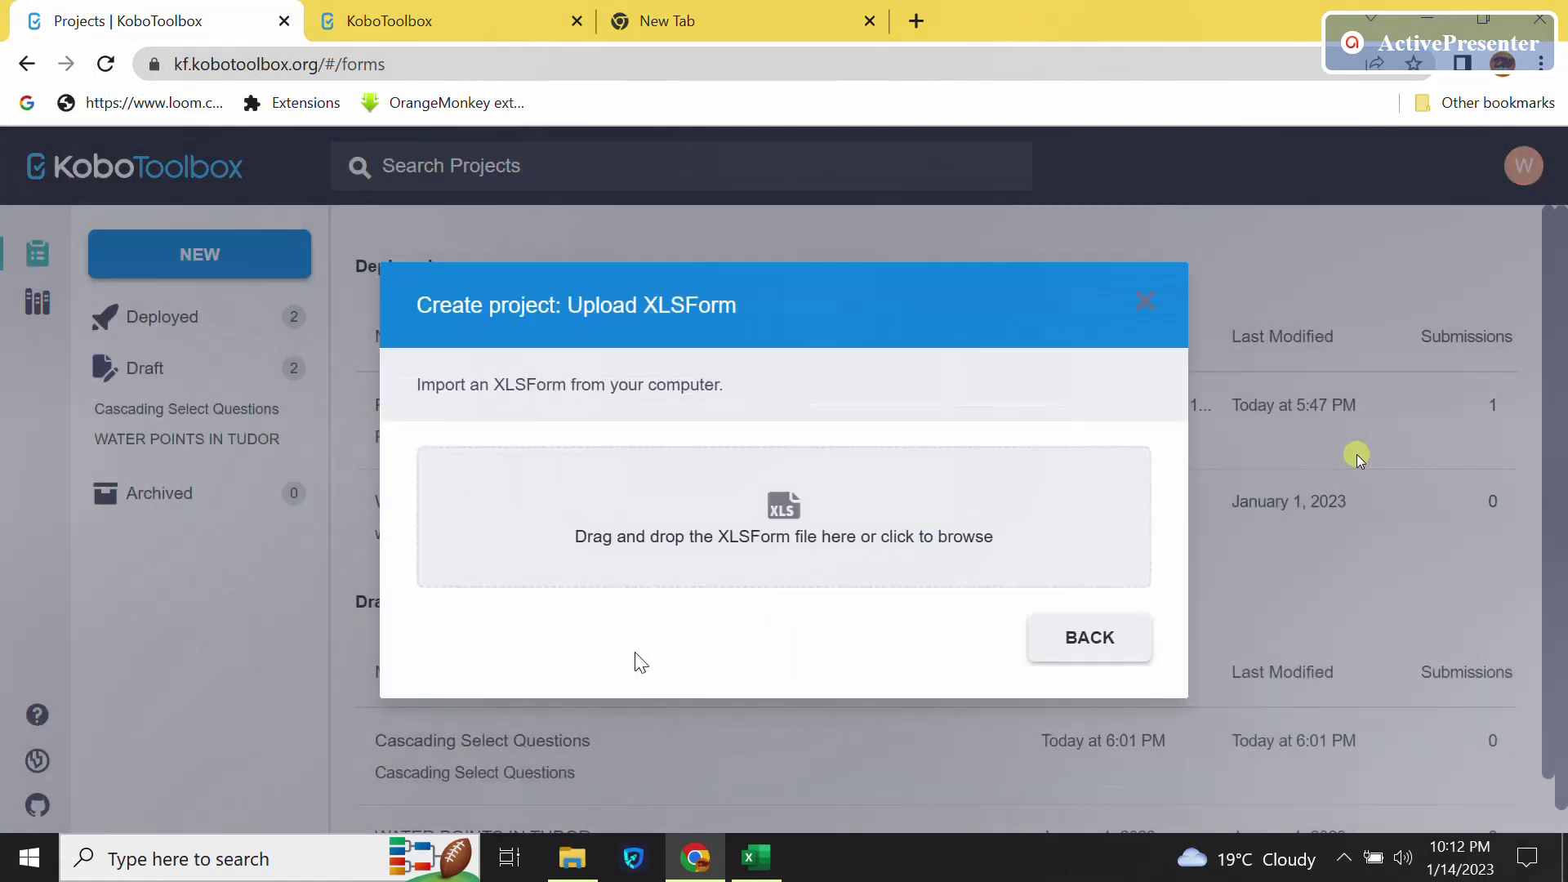
pyautogui.click(535, 498)
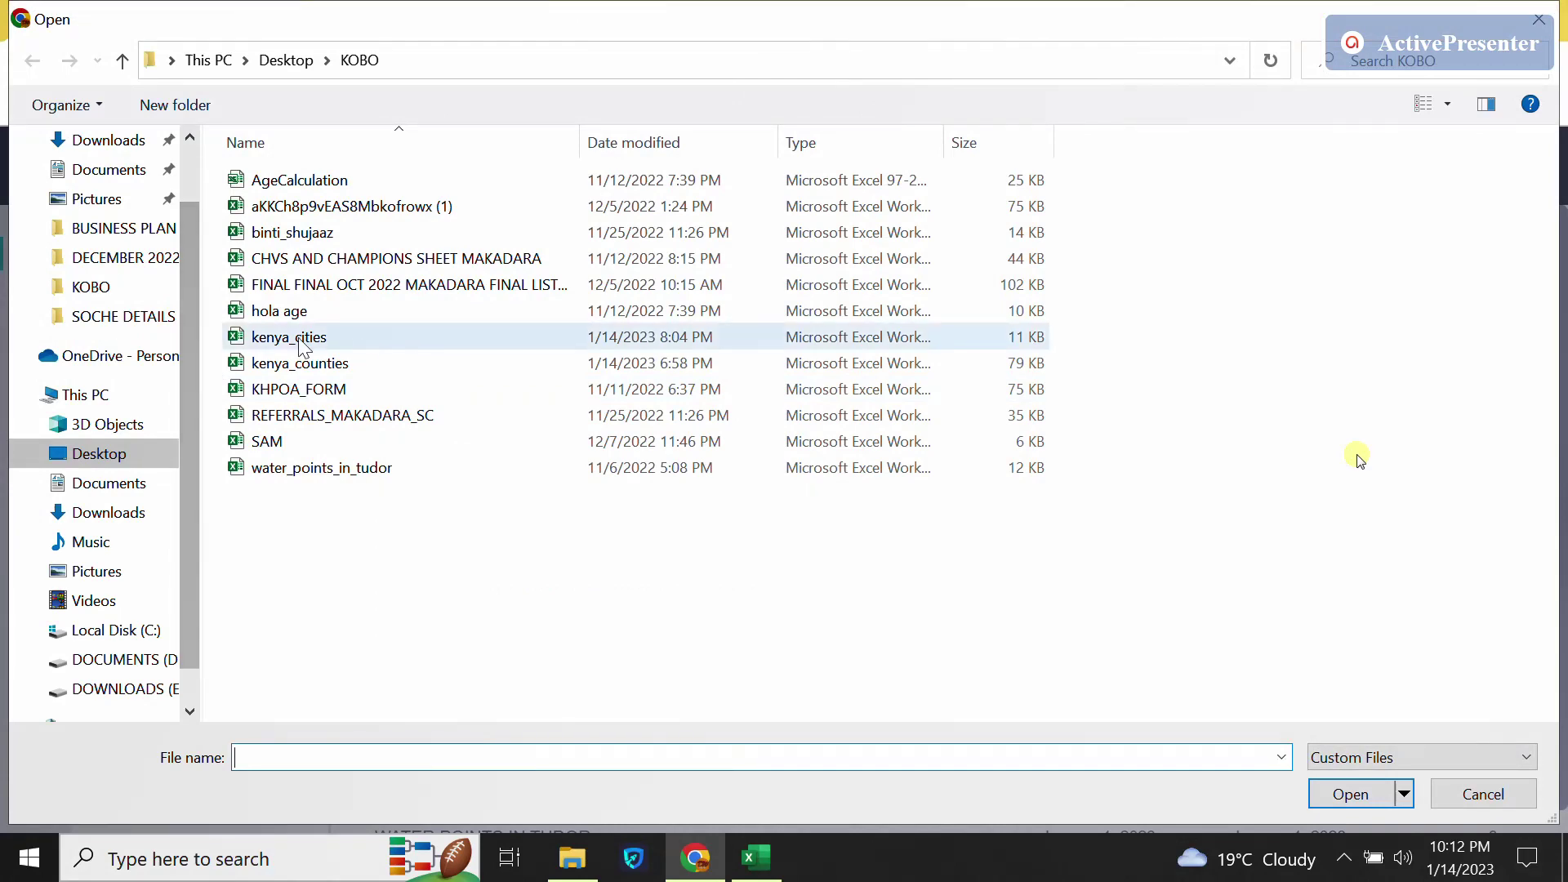
pyautogui.click(417, 339)
pyautogui.click(1349, 794)
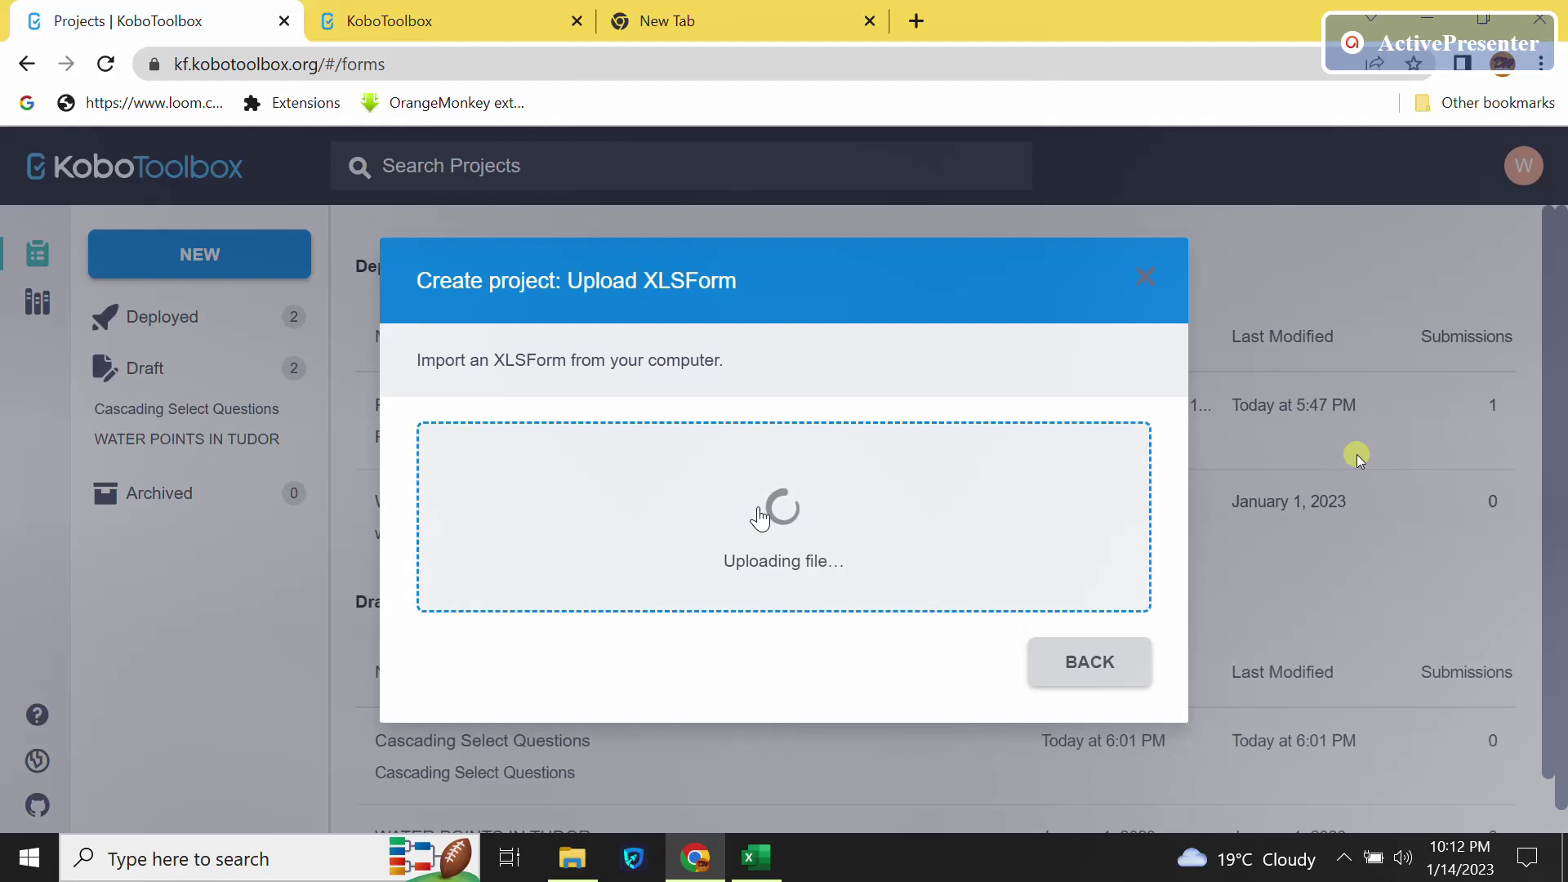
pyautogui.moveTo(588, 353); pyautogui.dragTo(437, 349)
# Copy the project name 'Major Cities in Kenya' into the Description field.
pyautogui.rightClick(455, 358)
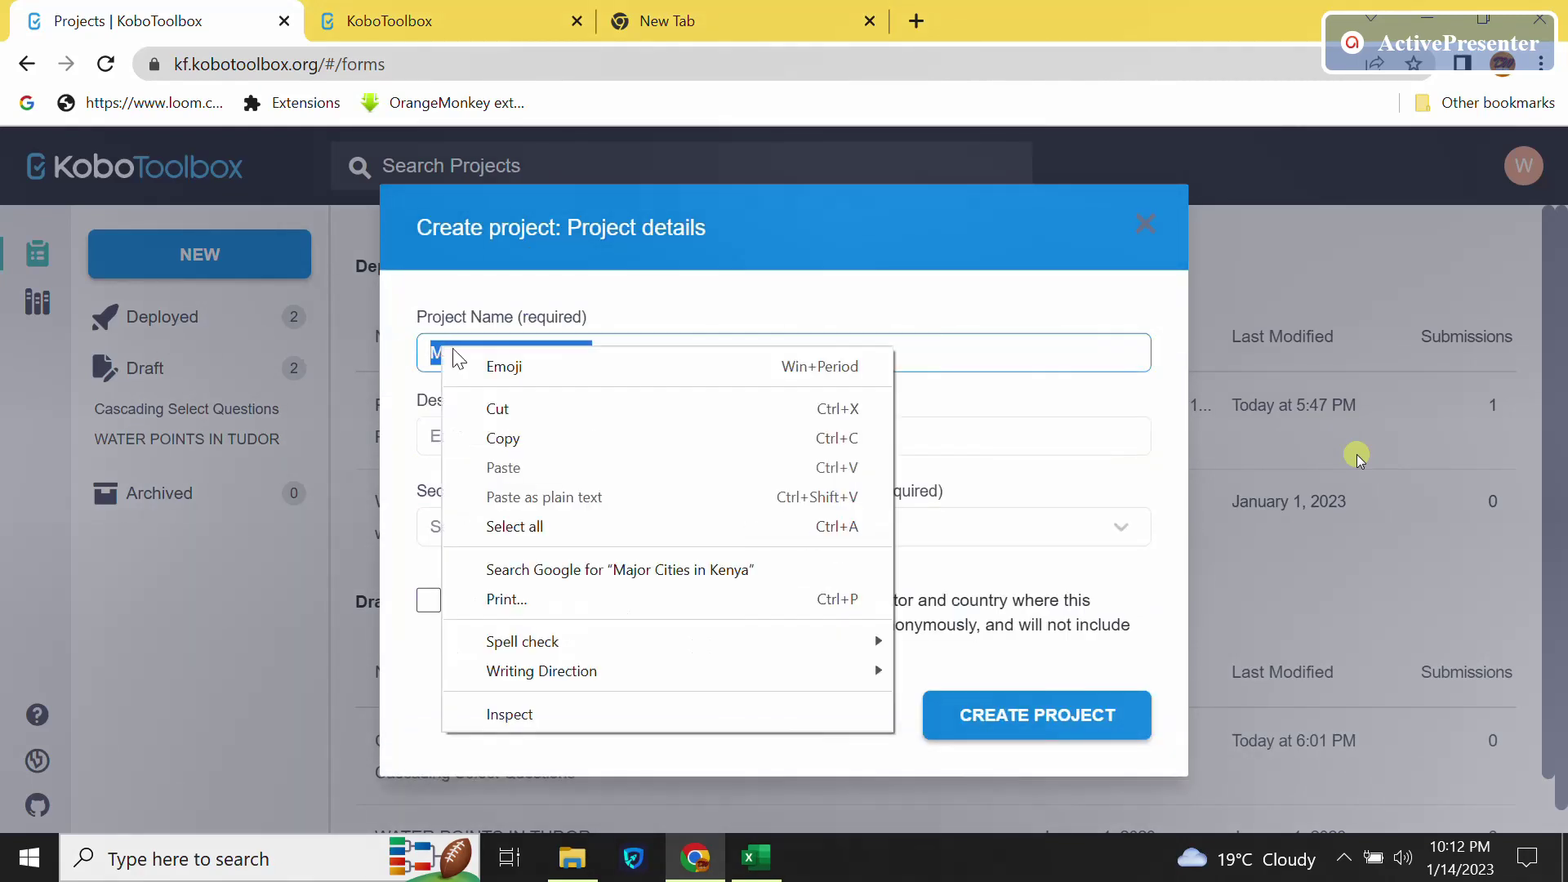
pyautogui.click(495, 439)
pyautogui.click(488, 436)
pyautogui.hotkey('ctrl', 'v')
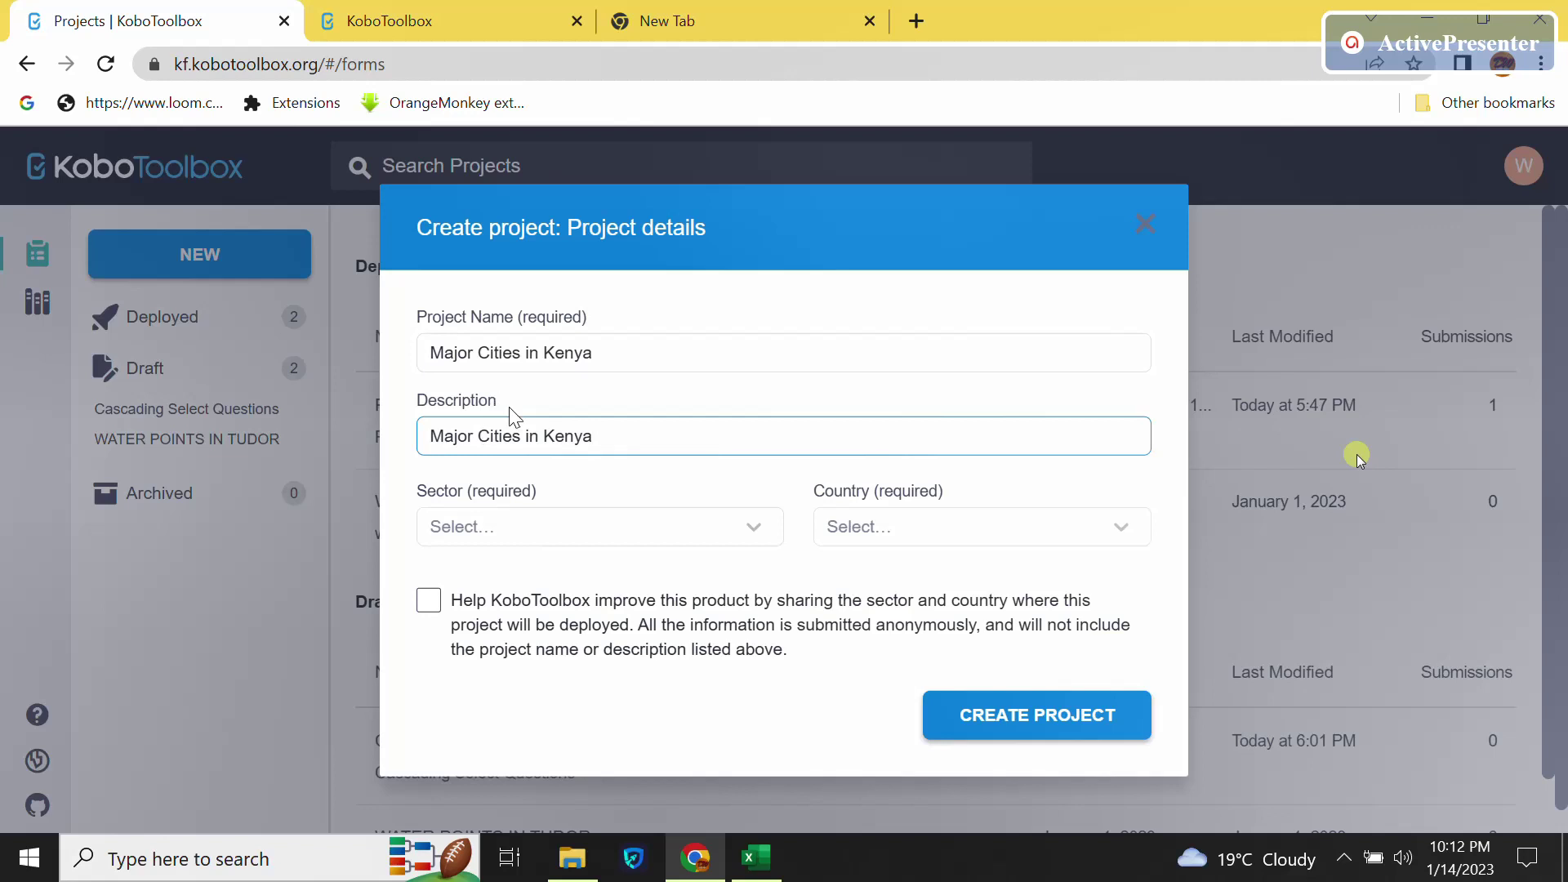
# Choose sector Arts, Entertainment, and Recreation and country Albania, then create the project.
pyautogui.click(545, 531)
pyautogui.click(540, 612)
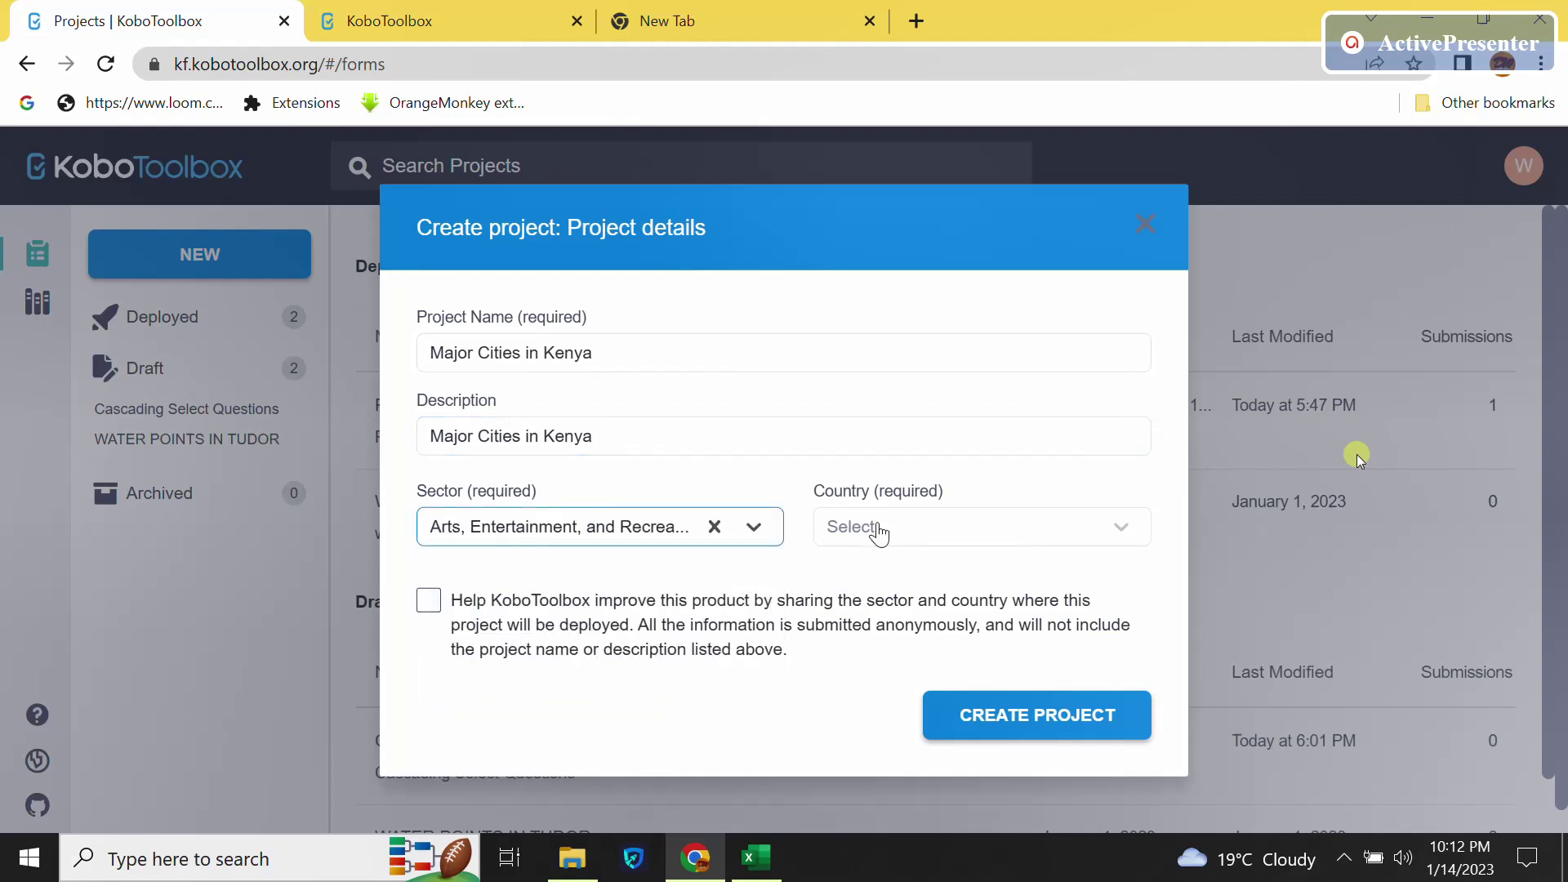
pyautogui.click(875, 529)
pyautogui.click(873, 651)
pyautogui.click(993, 717)
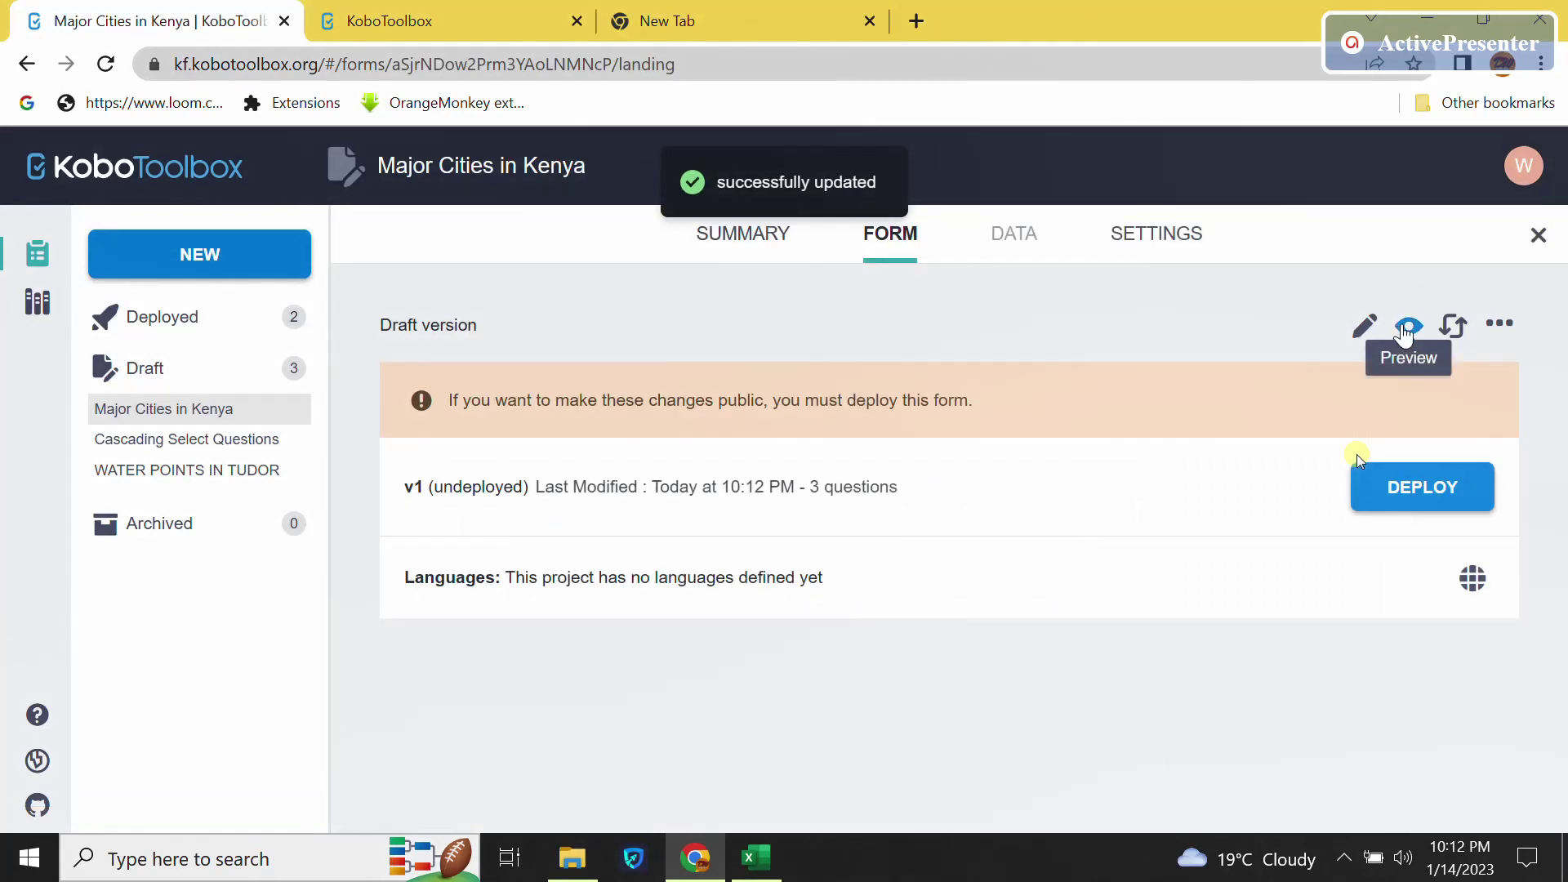
# Preview the form, checking County choices and the empty Subcounty list, then move to the new tab.
pyautogui.click(1414, 325)
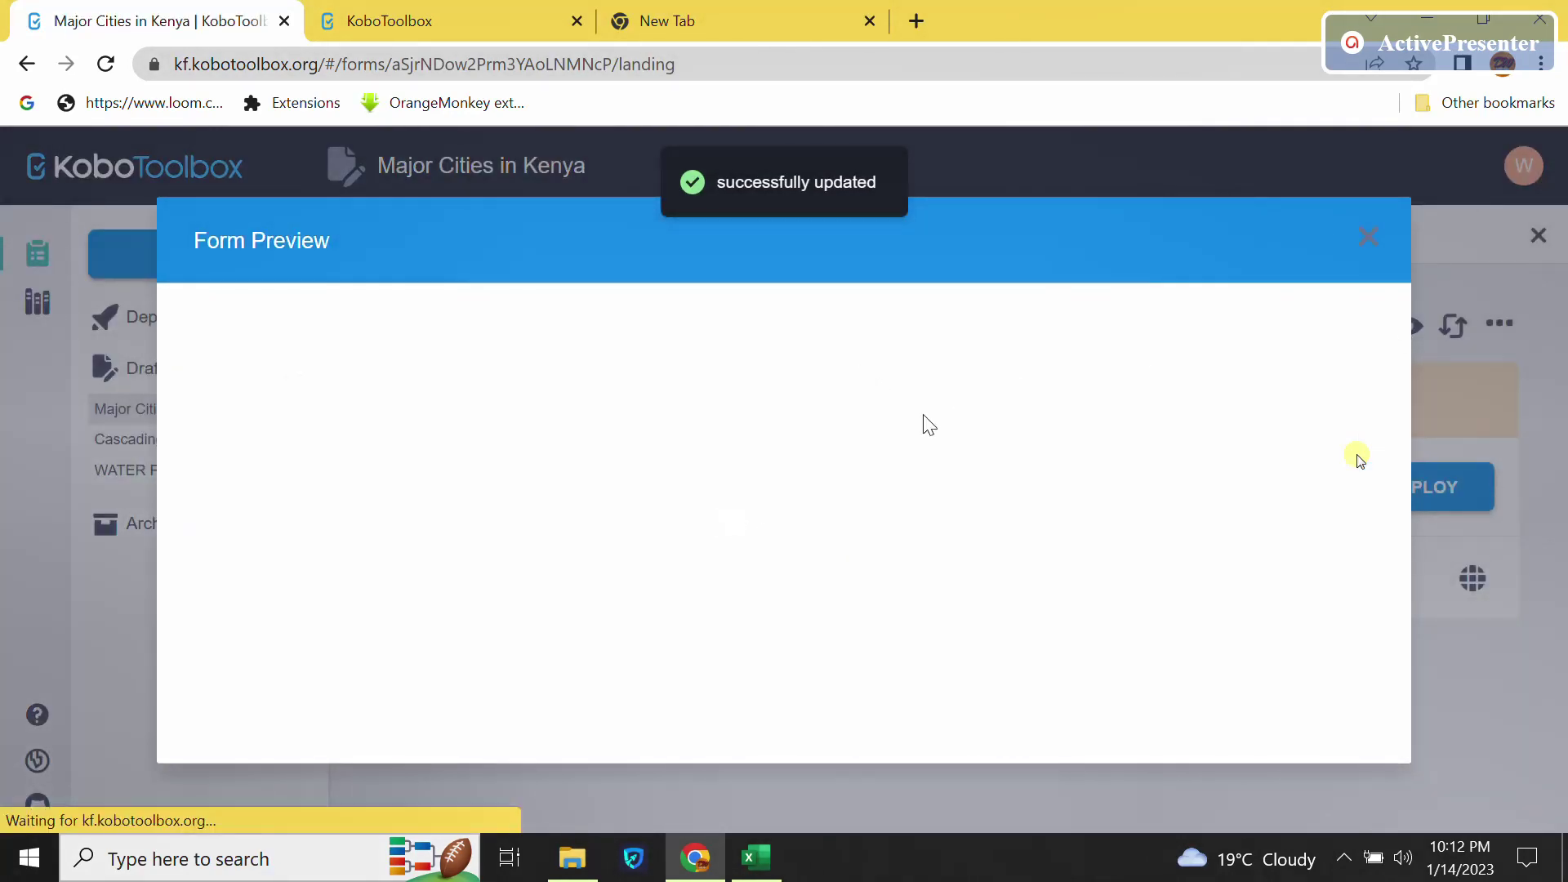
pyautogui.scroll(-3, 666, 523)
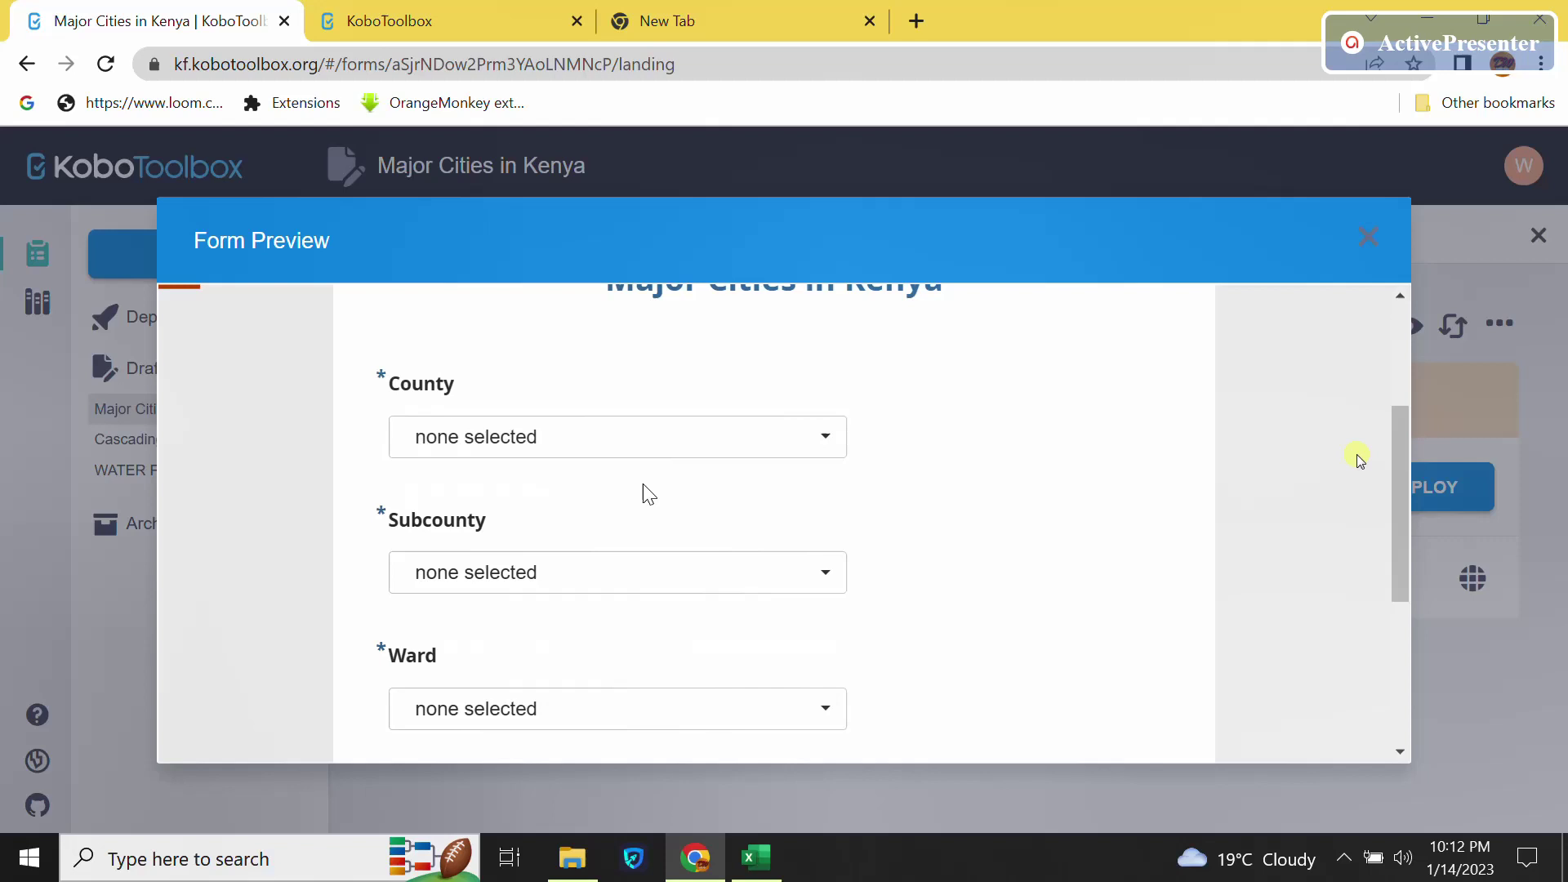
pyautogui.click(623, 452)
pyautogui.click(619, 569)
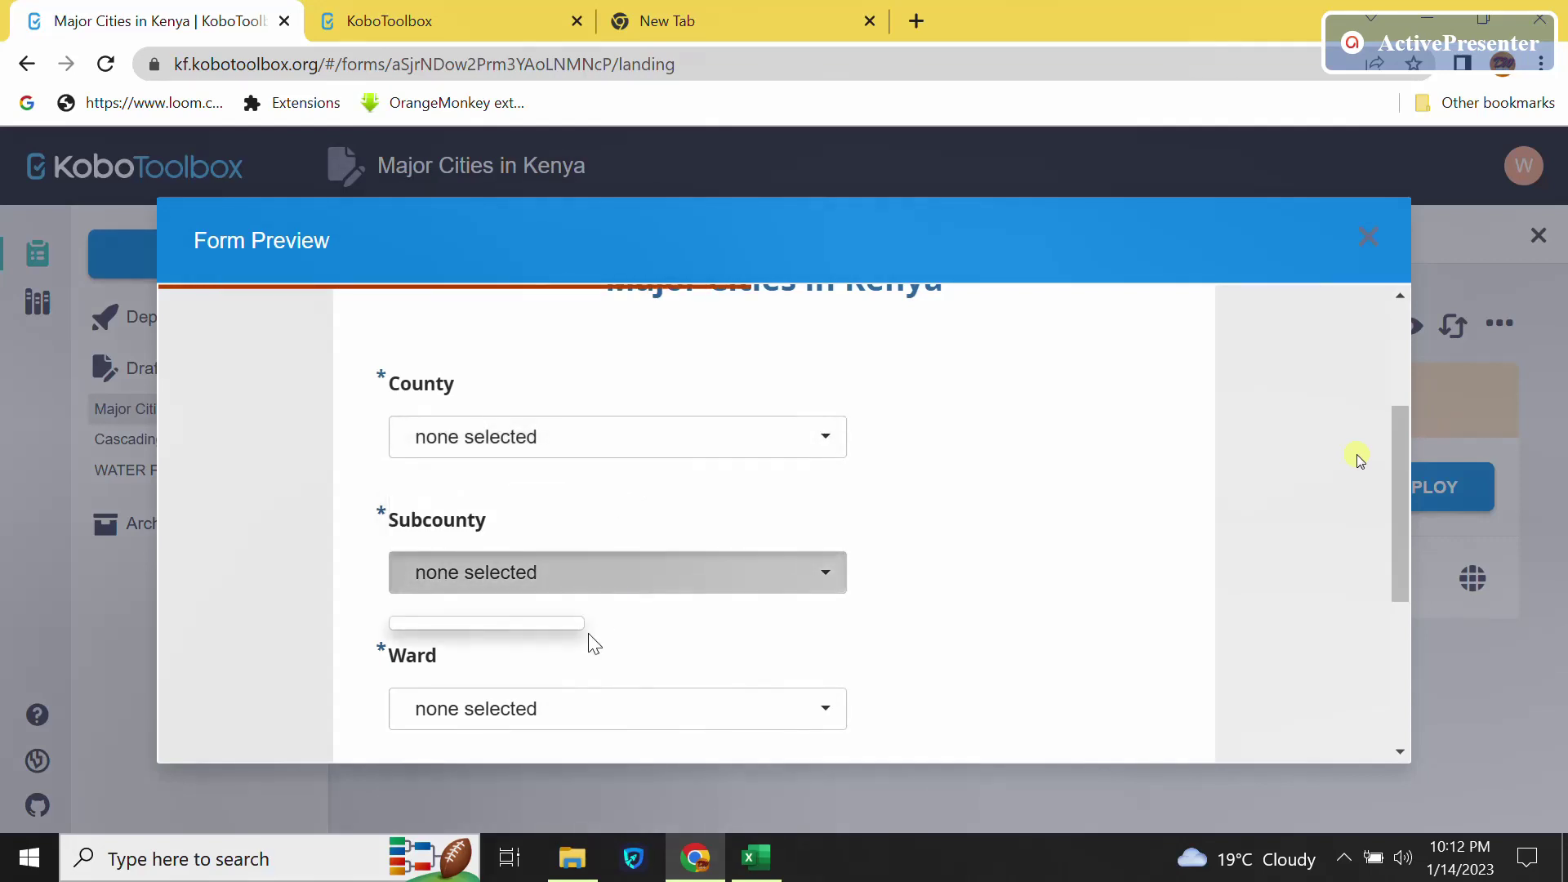
pyautogui.click(585, 707)
pyautogui.click(665, 20)
pyautogui.click(550, 63)
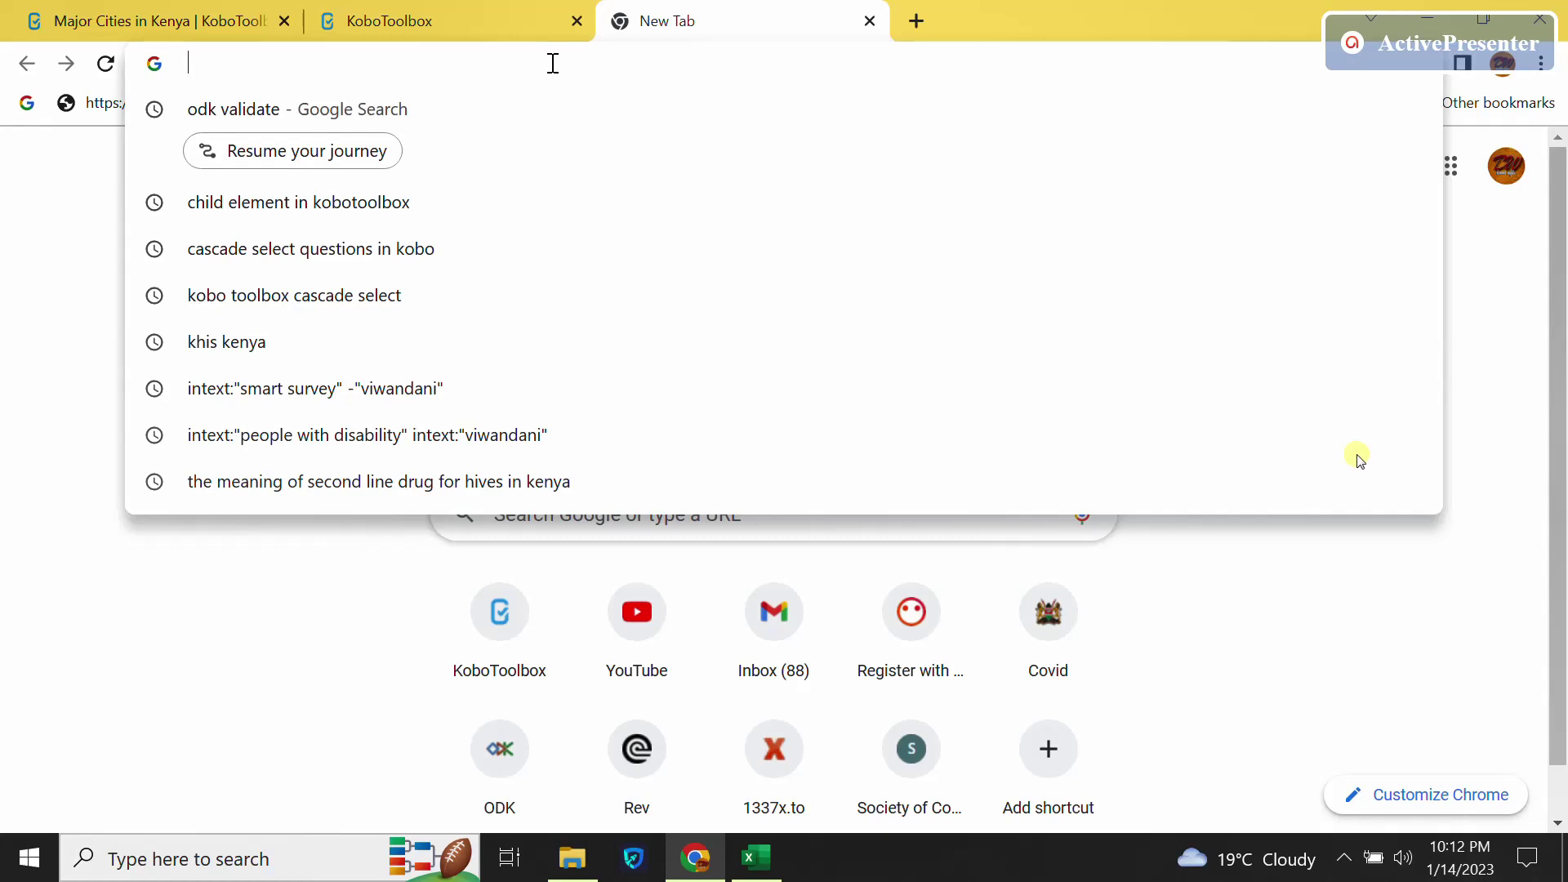
# Go to the getodk.org/xlsform converter and choose the kenya_cities workbook for conversion.
pyautogui.write('getodk.org/xlsform/')
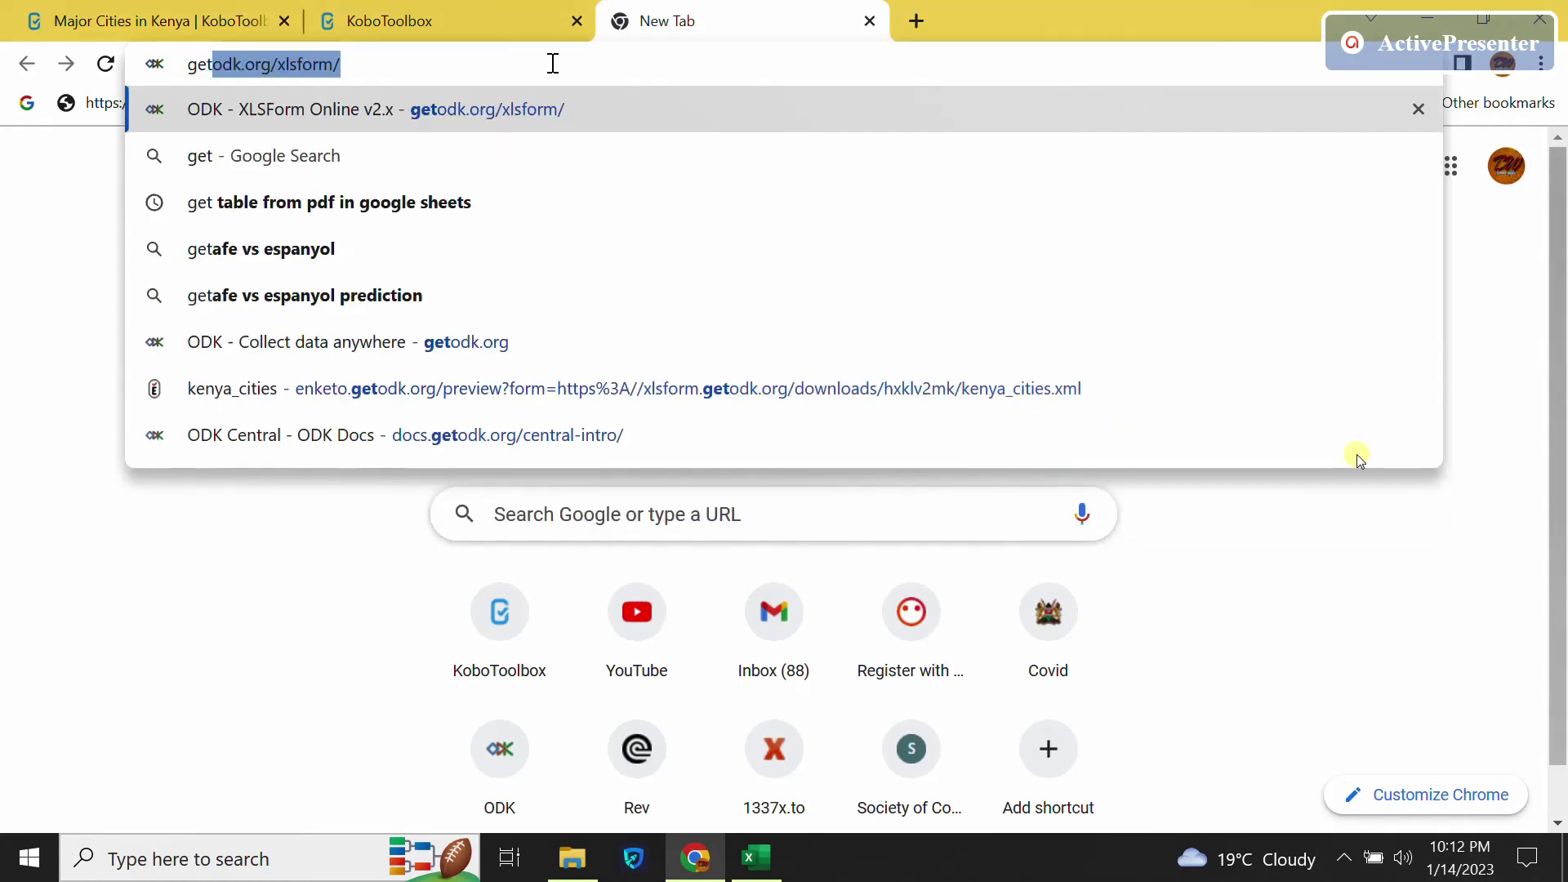
pyautogui.click(459, 106)
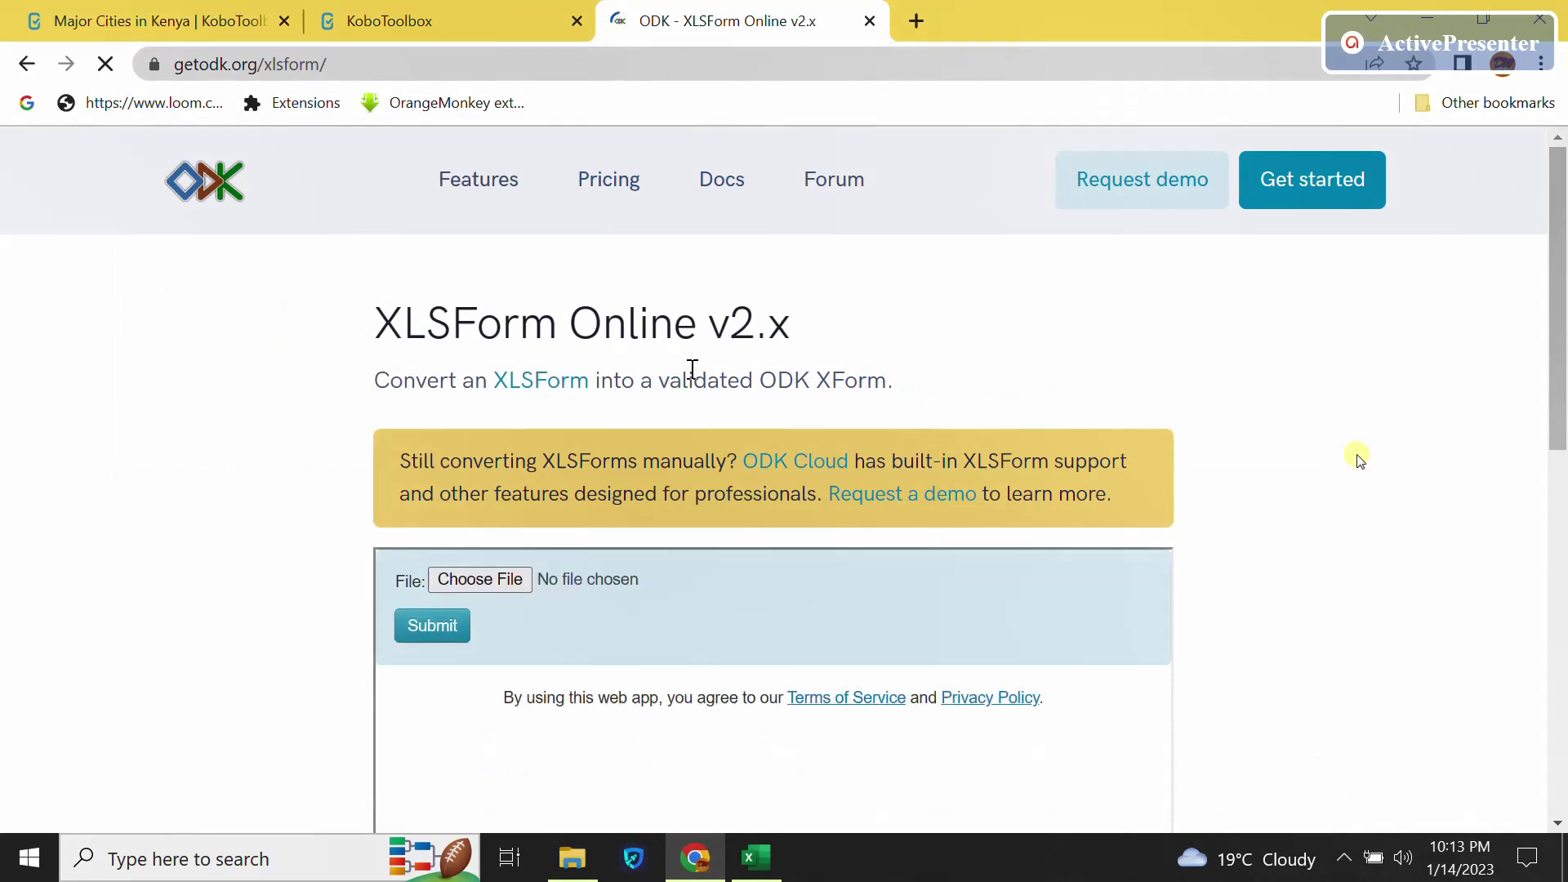
pyautogui.click(478, 579)
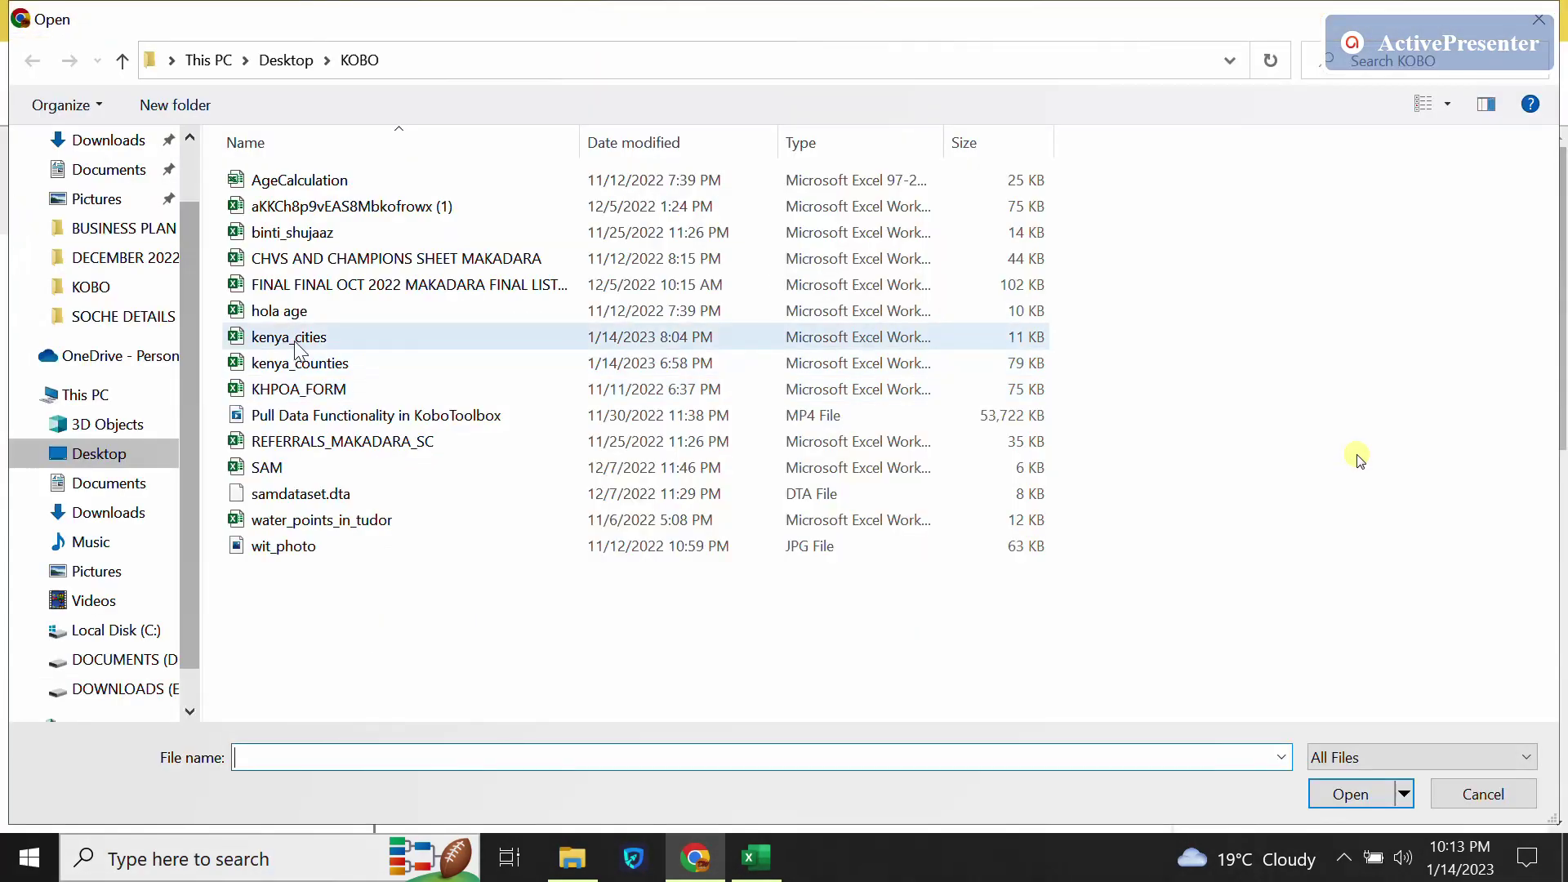
pyautogui.doubleClick(290, 337)
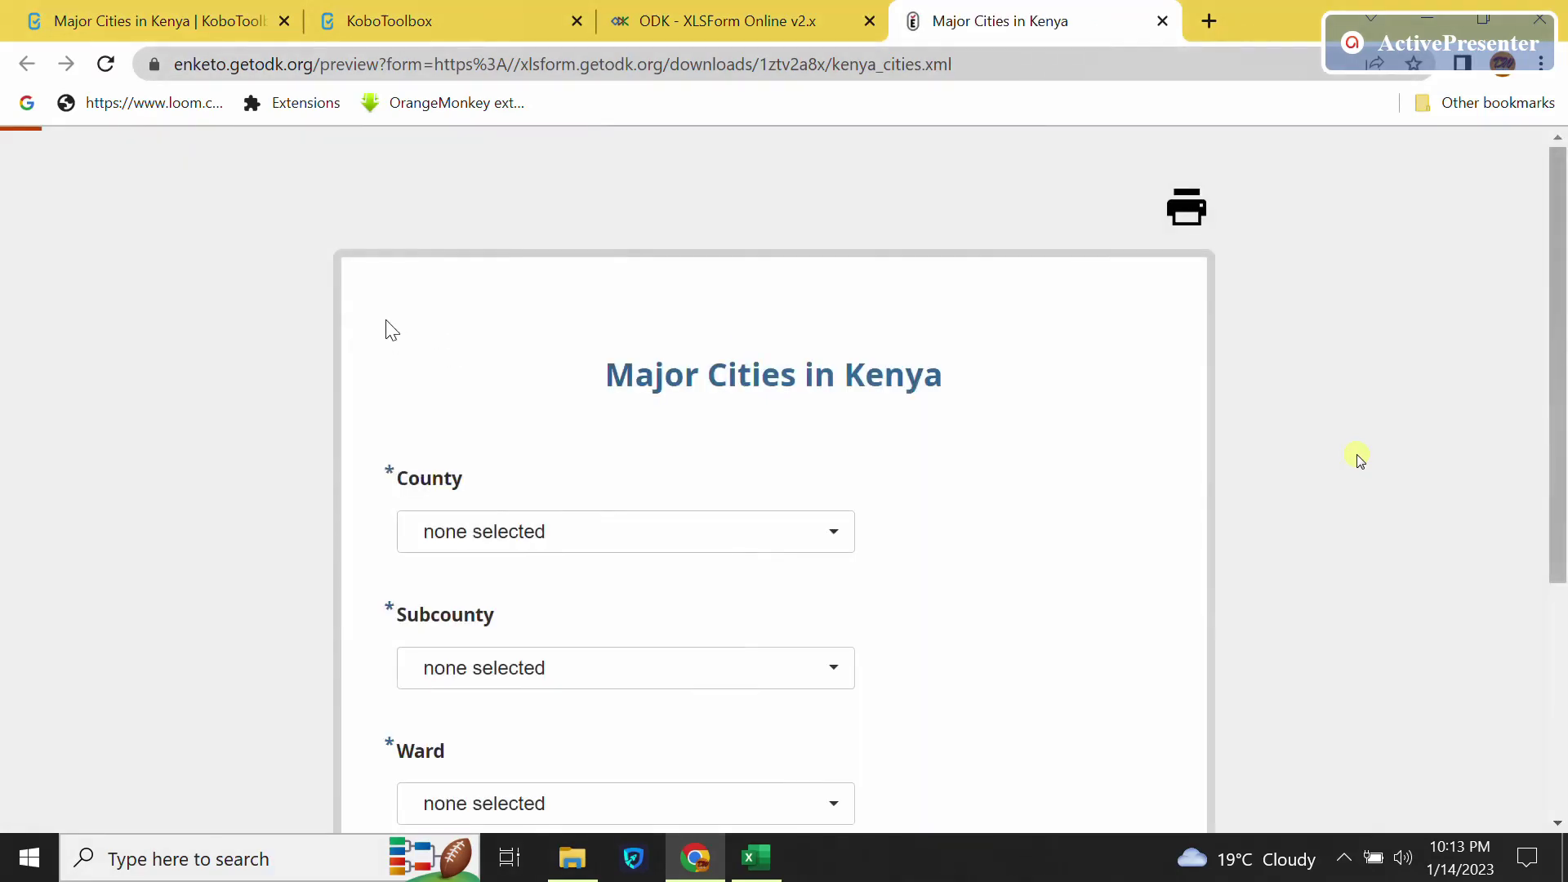
# Answer County Nairobi, Subcounty Makadara and Ward Viwandani, then review the ward options.
pyautogui.click(812, 525)
pyautogui.scroll(-3, 750, 516)
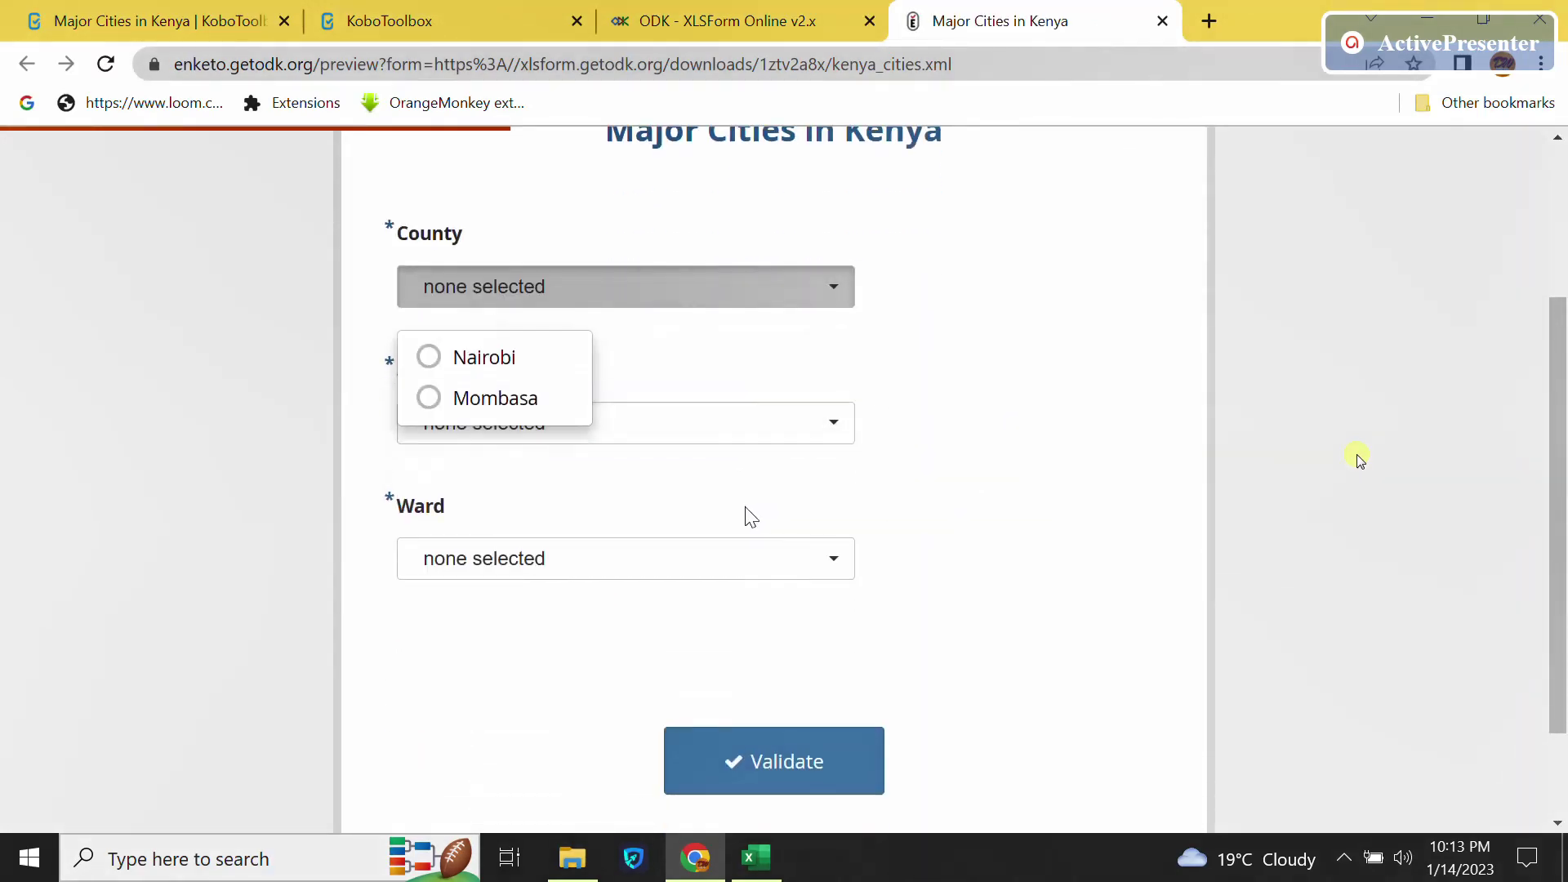
pyautogui.click(499, 359)
pyautogui.click(526, 417)
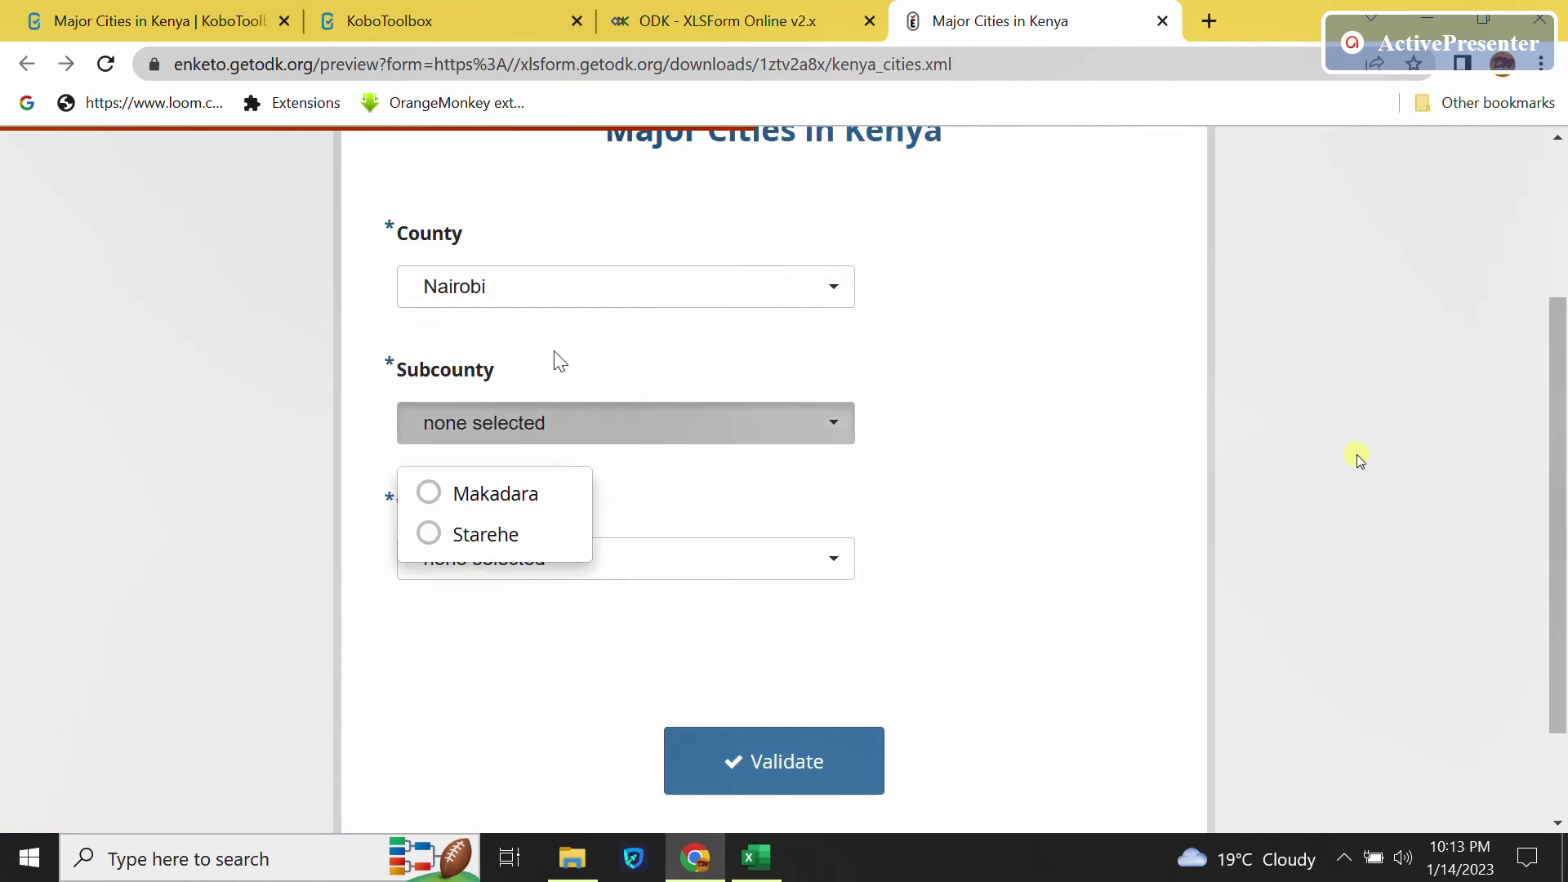
pyautogui.click(490, 494)
pyautogui.click(515, 556)
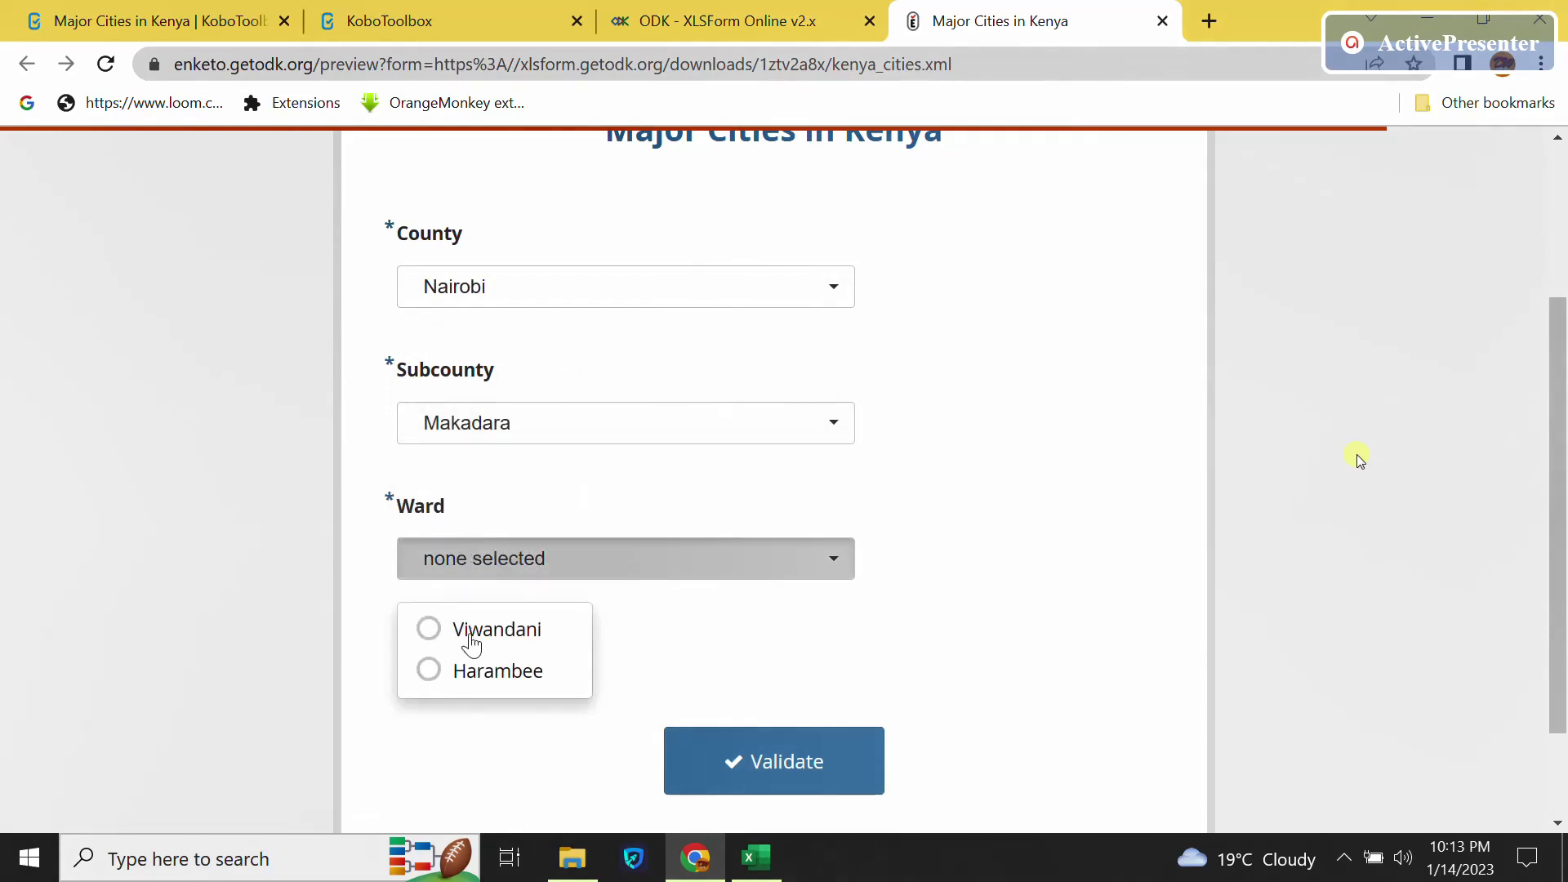
pyautogui.click(469, 633)
pyautogui.click(497, 563)
pyautogui.scroll(3, 710, 458)
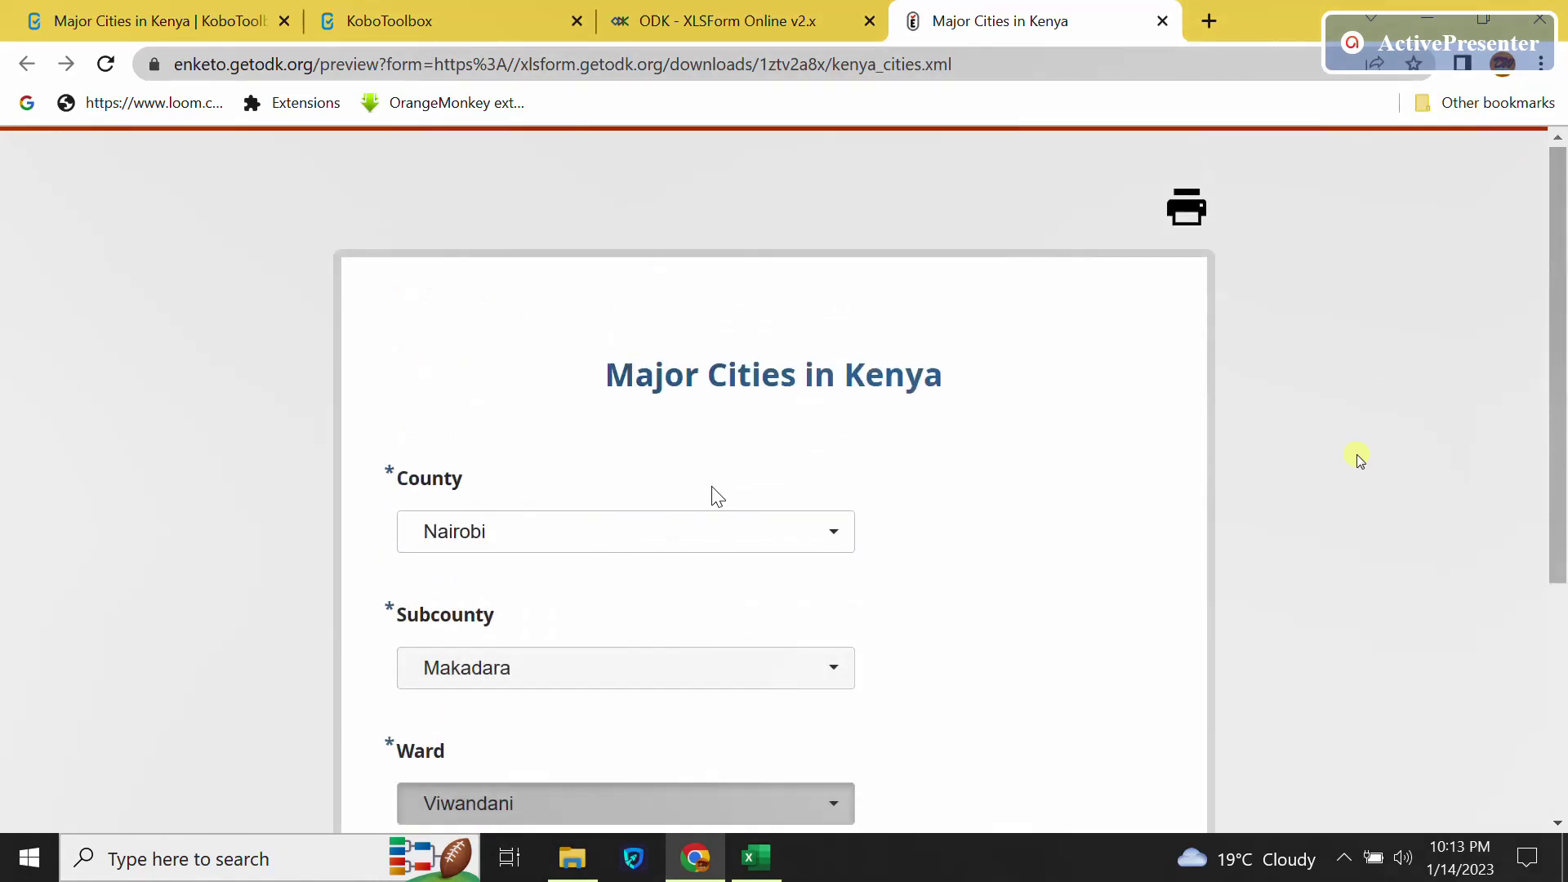
pyautogui.scroll(-2, 525, 577)
pyautogui.scroll(2, 322, 245)
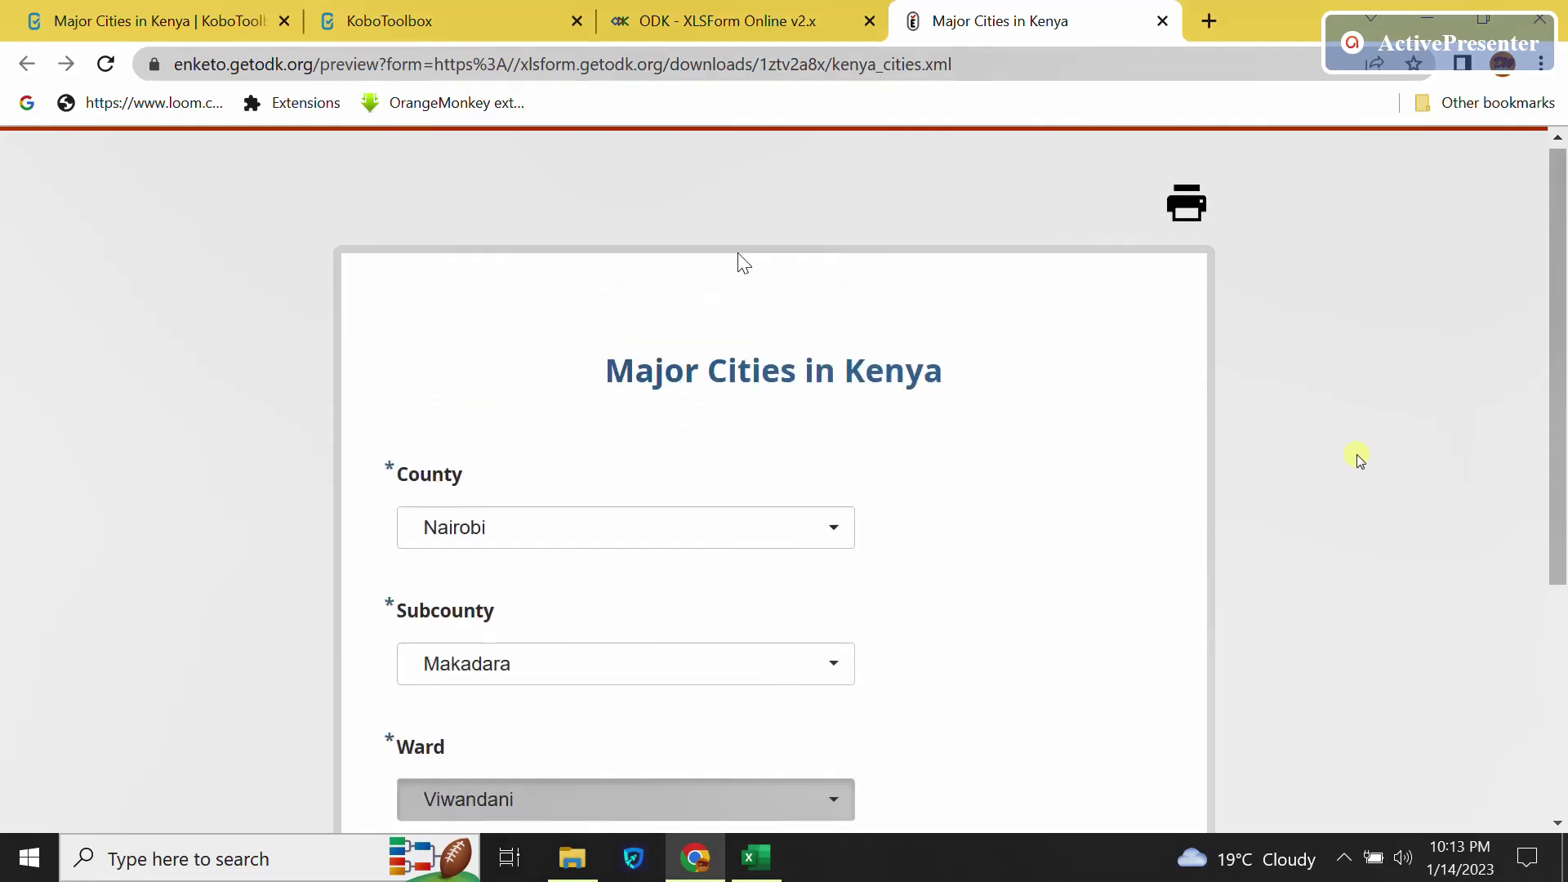
# Download the converted XForm and save it as kenya_cities in the KOBO folder.
pyautogui.click(758, 7)
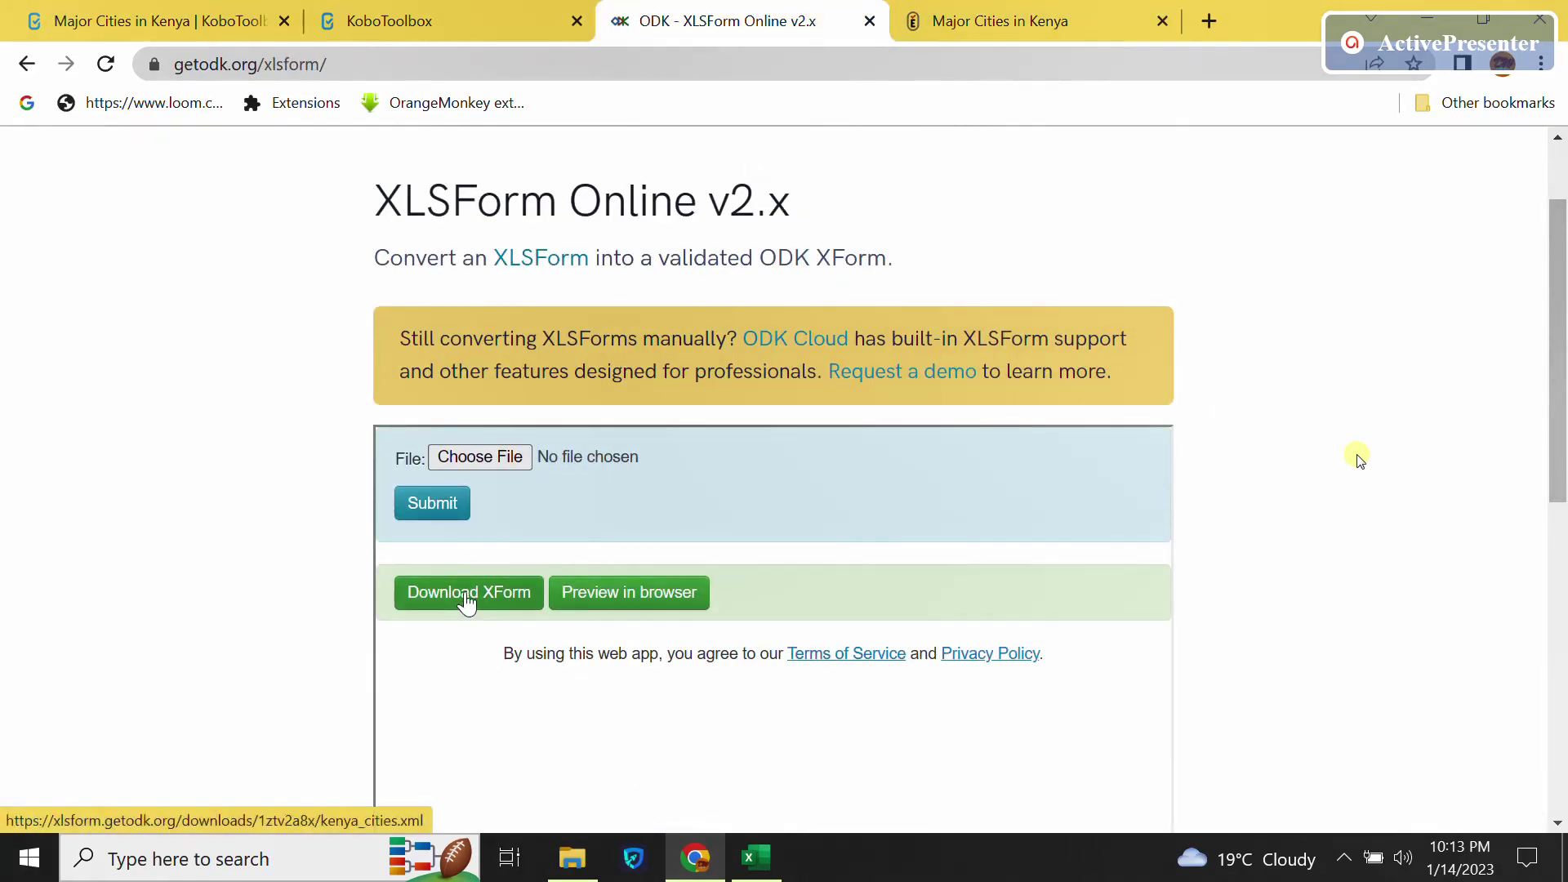
pyautogui.click(467, 605)
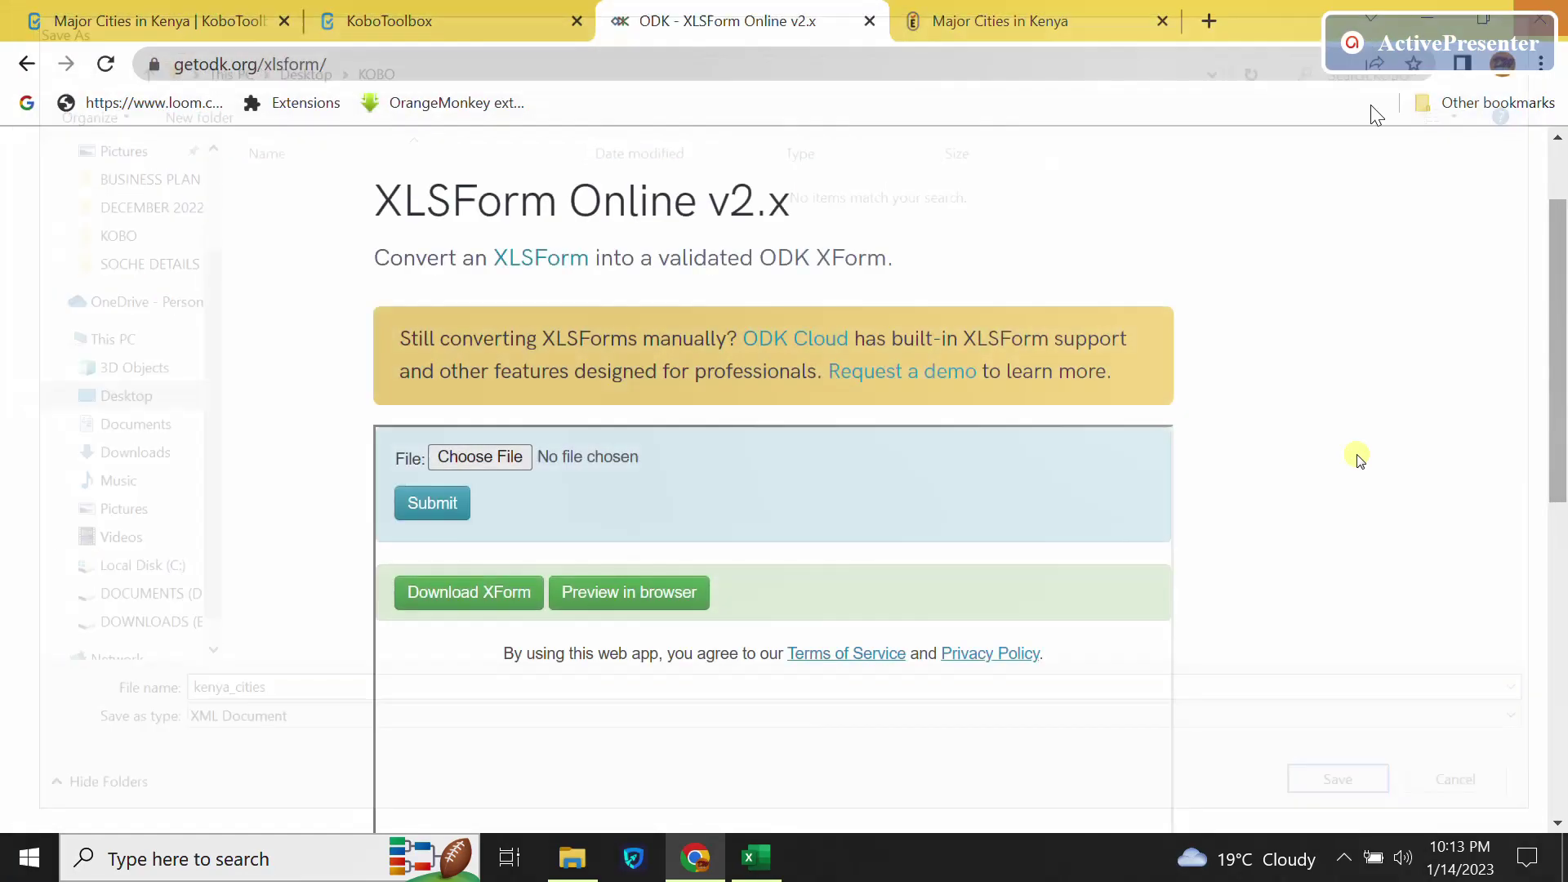
pyautogui.press('Return')
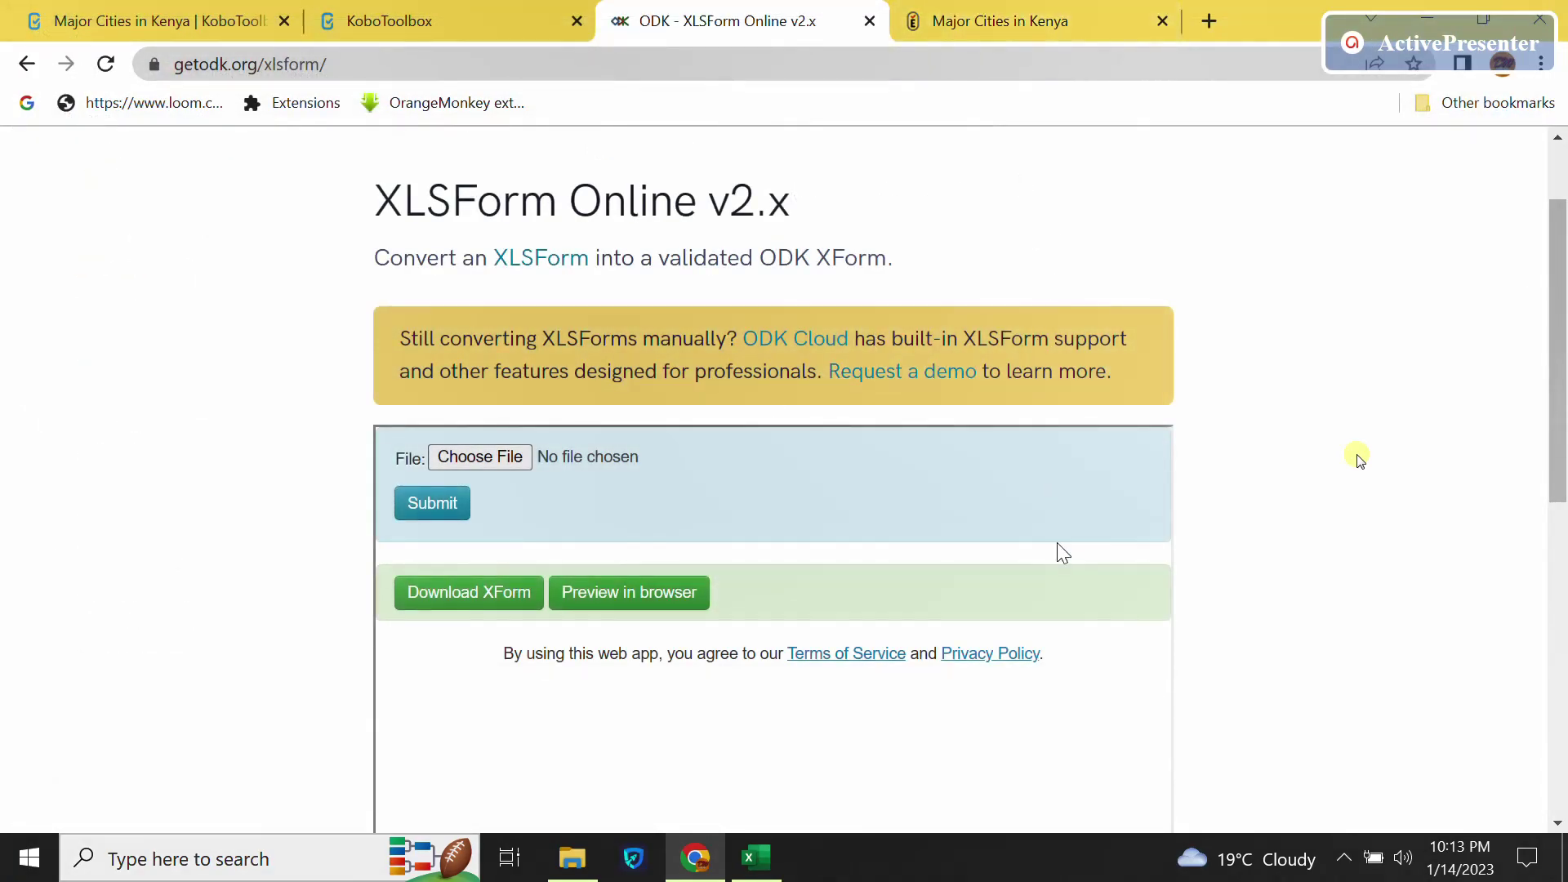